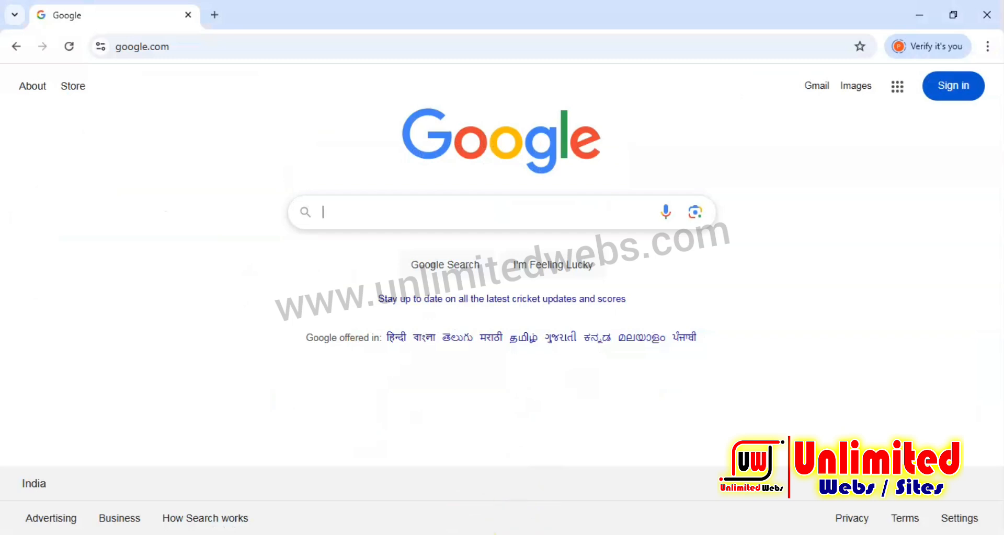
Open the WHM login page at 141.11.172.51:2087 in the browser.
mouse_move(518, 534)
click(266, 49)
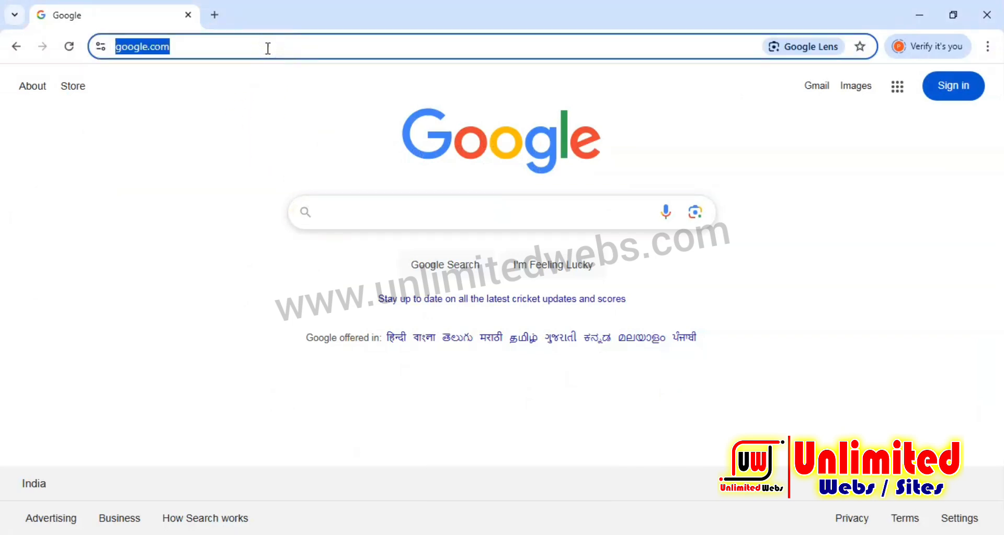
text(141.11.172.51)
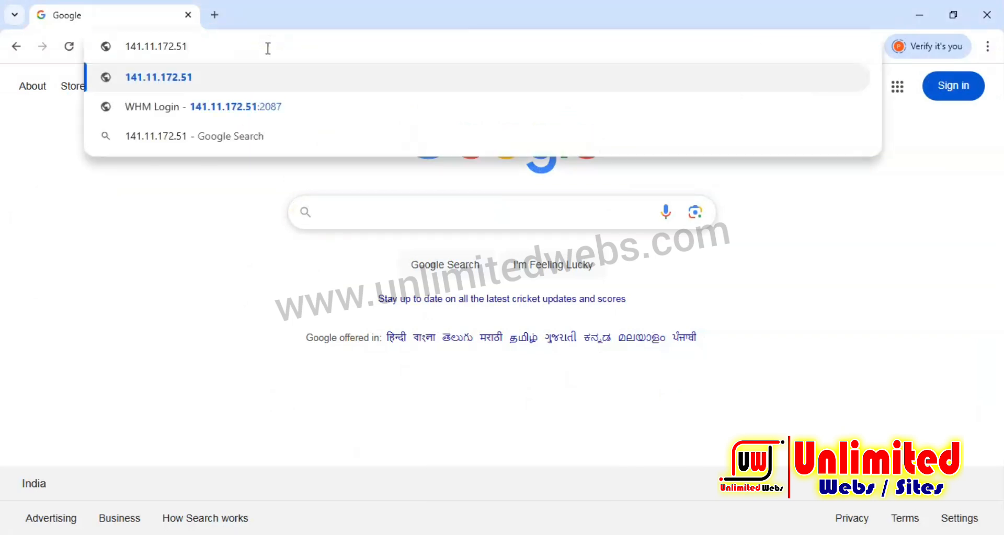
text(:2087)
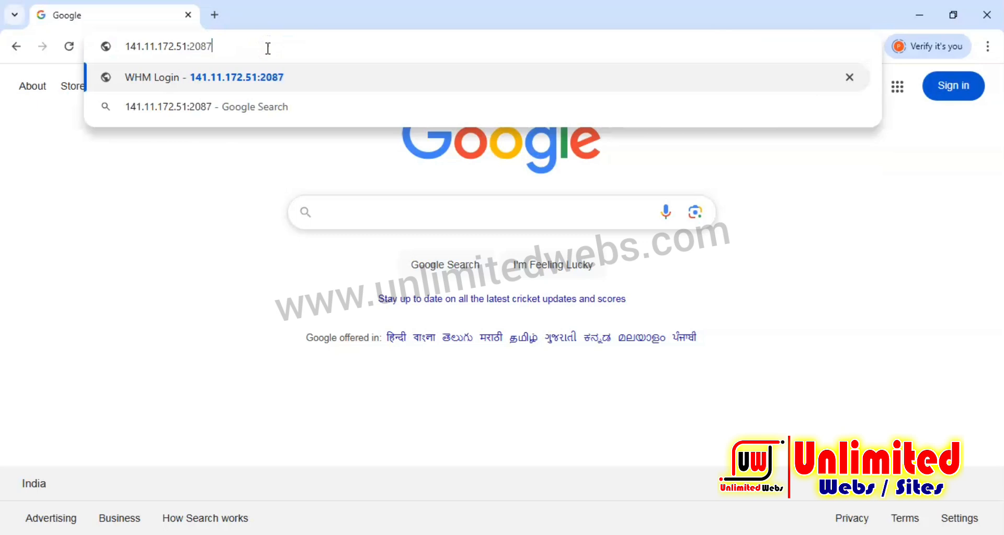
key(Return)
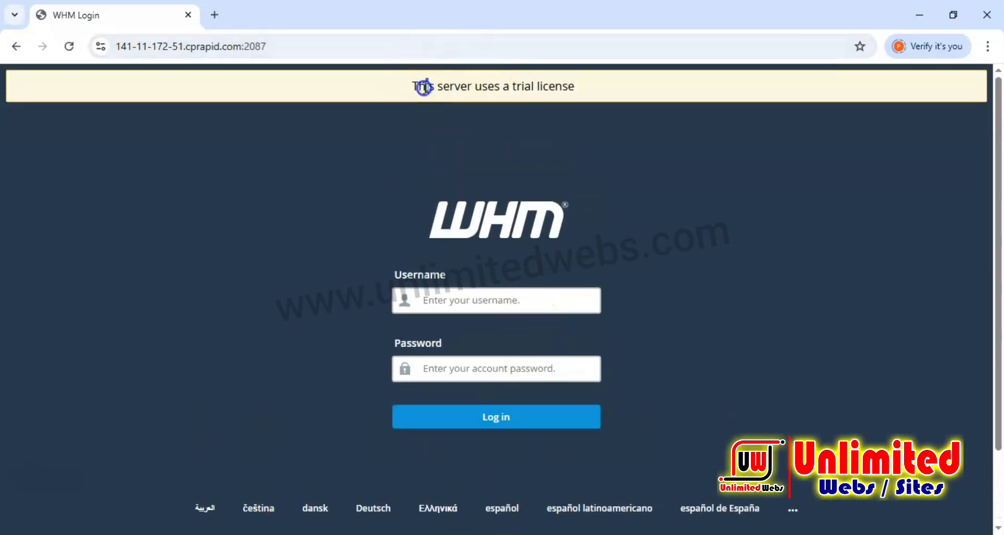
Log in to WHM with the username root and the account password.
drag(422, 87, 587, 86)
click(464, 299)
text(root)
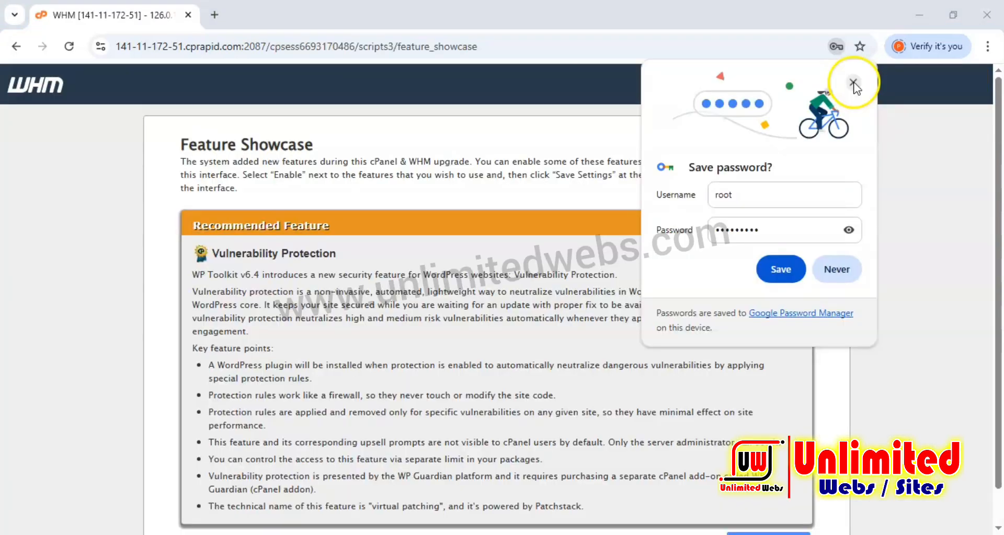
click(549, 302)
Leave the Feature Showcase and exit to the WHM home page.
scroll(549, 302, down, 1)
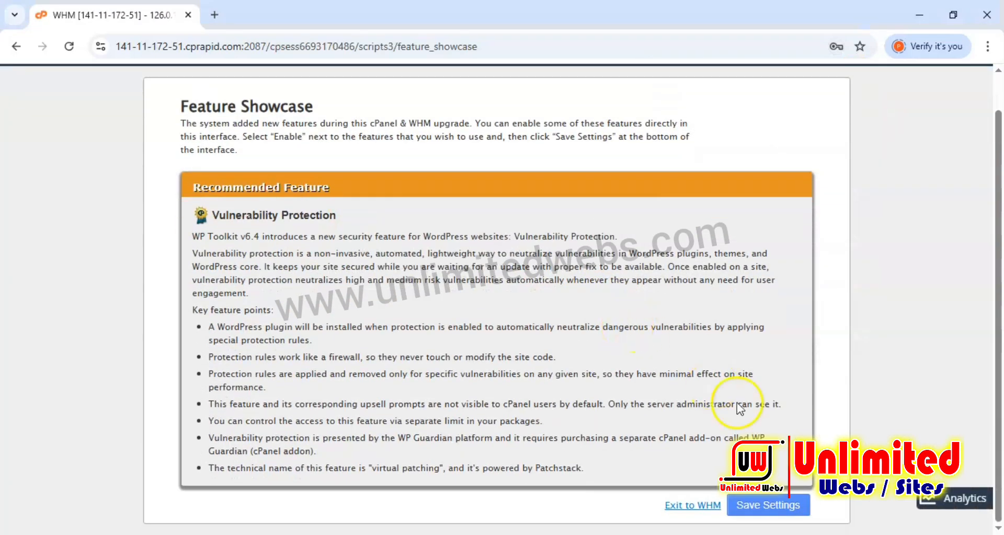
click(696, 506)
click(707, 262)
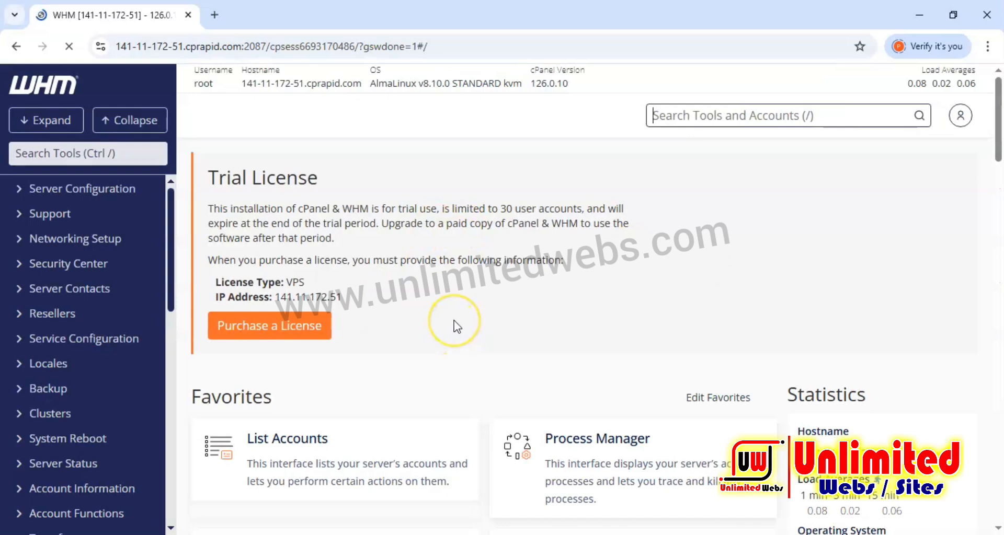
Search the tools for "upda" and open Update Preferences.
scroll(463, 298, down, 8)
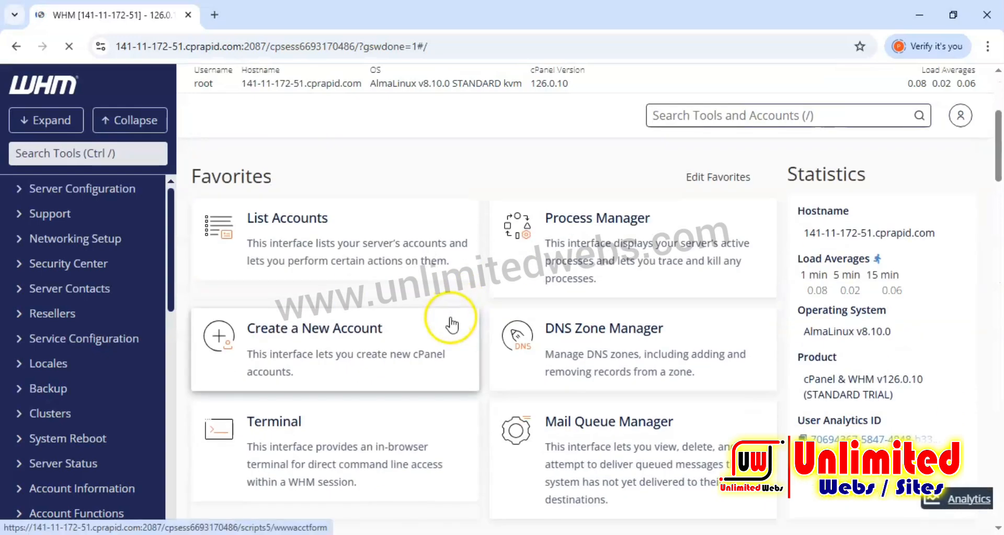
scroll(487, 344, up, 8)
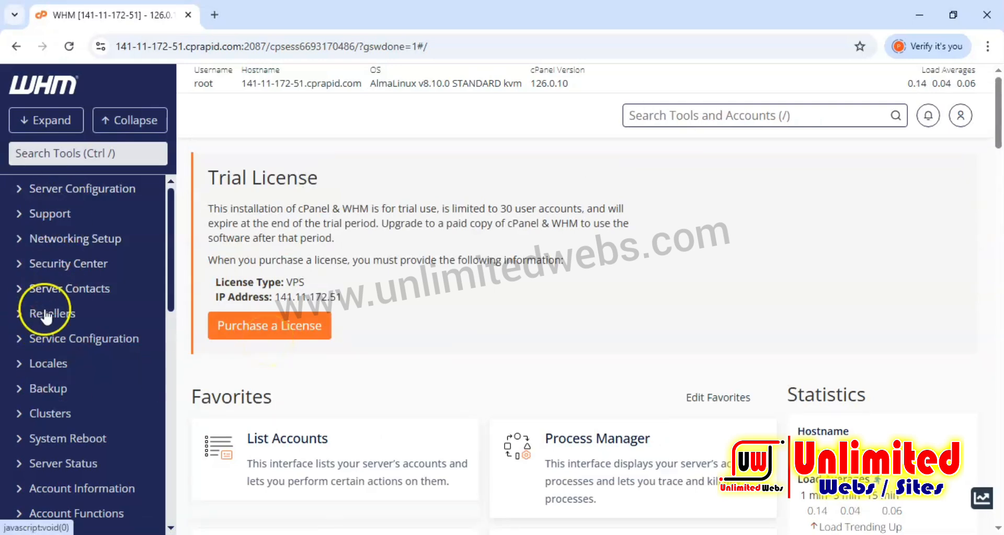
scroll(45, 366, down, 15)
scroll(42, 377, up, 15)
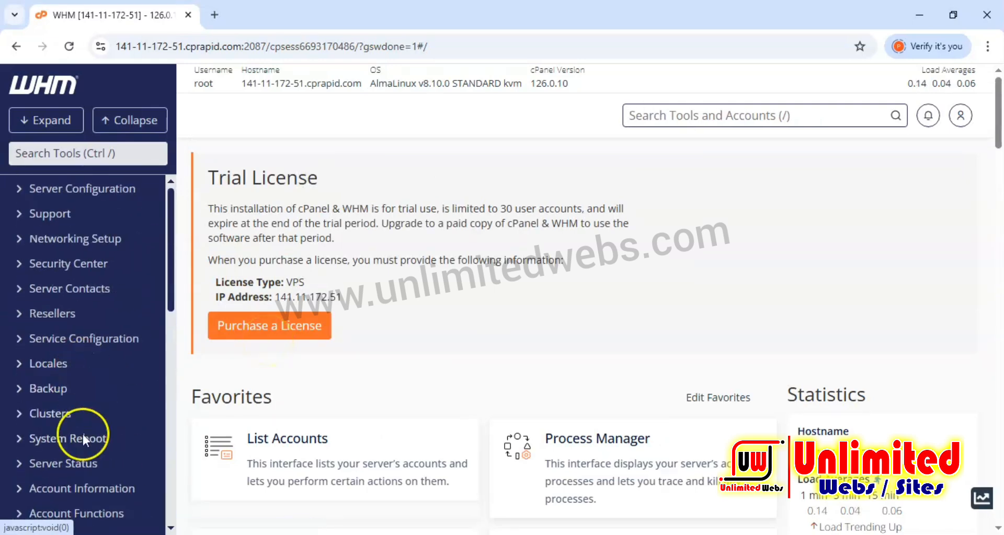
click(51, 152)
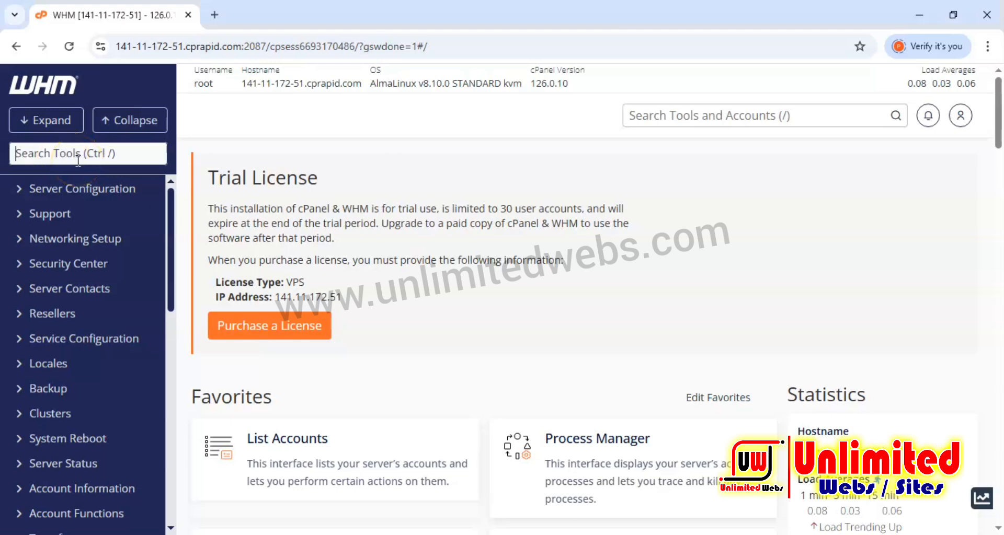
text(upda)
click(92, 213)
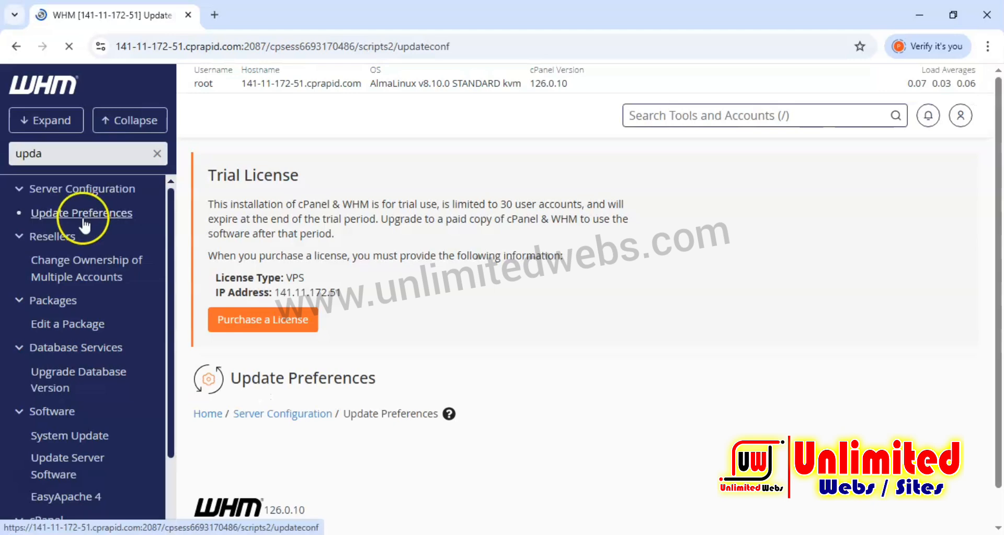
Review the installed version, release tier and staging directory settings on Update Preferences.
scroll(300, 292, down, 8)
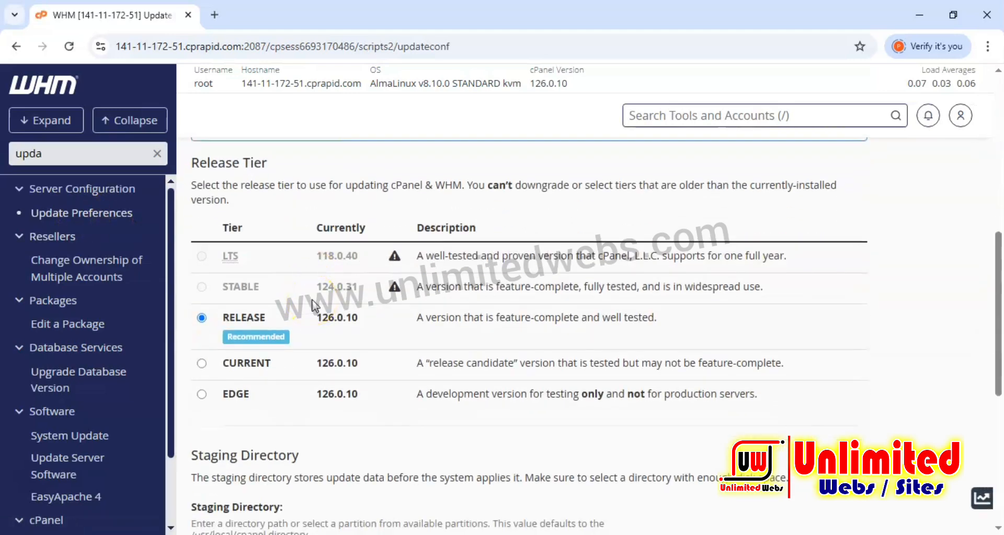
scroll(317, 306, up, 3)
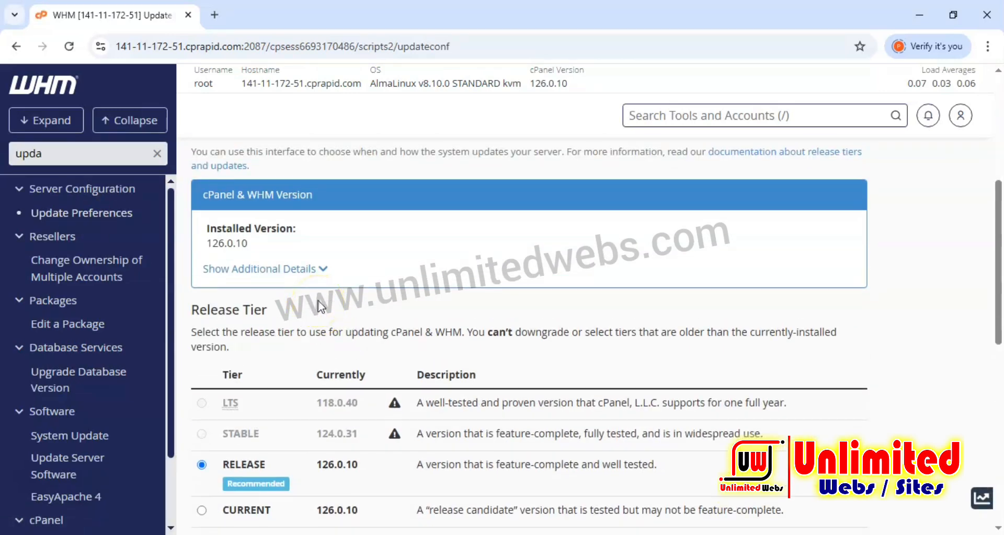
scroll(321, 300, up, 2)
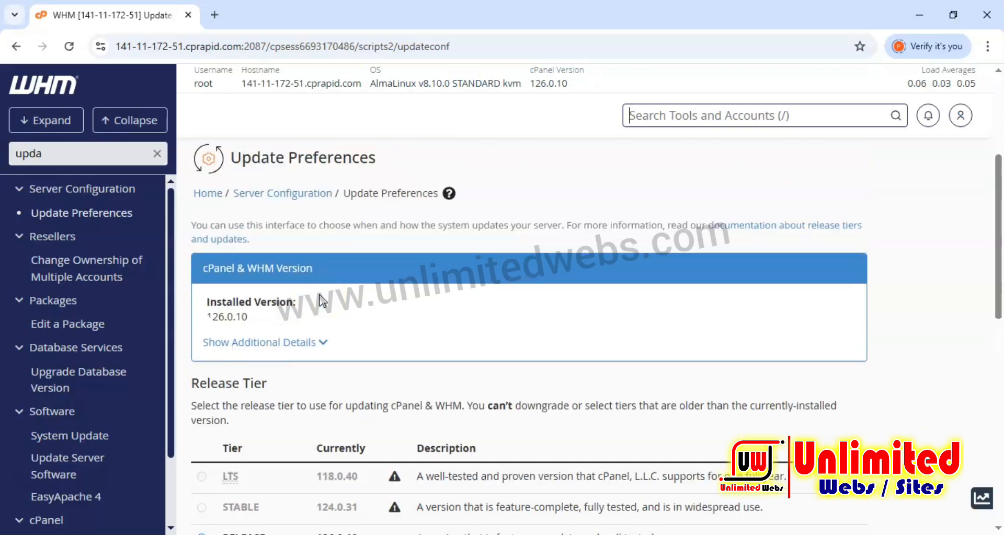
click(539, 84)
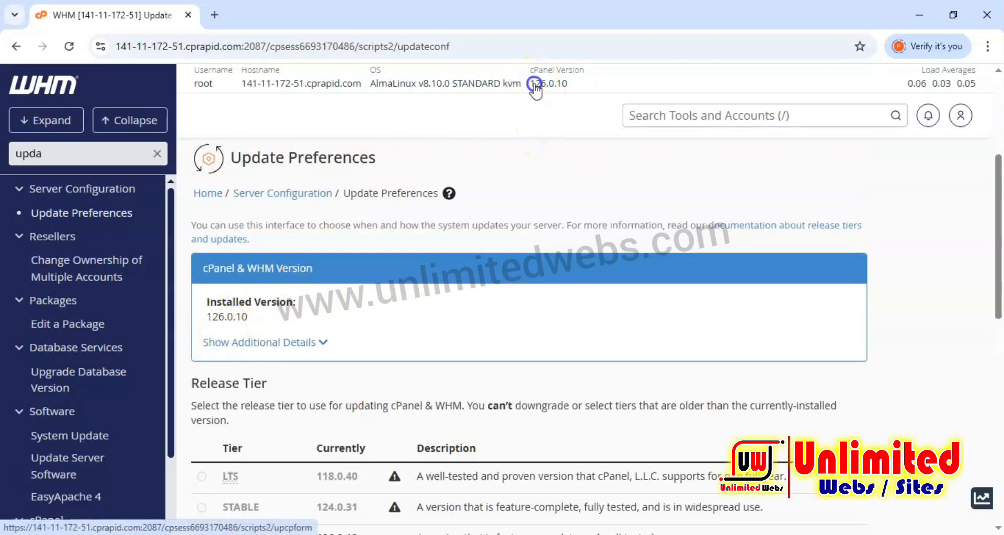
scroll(265, 313, down, 5)
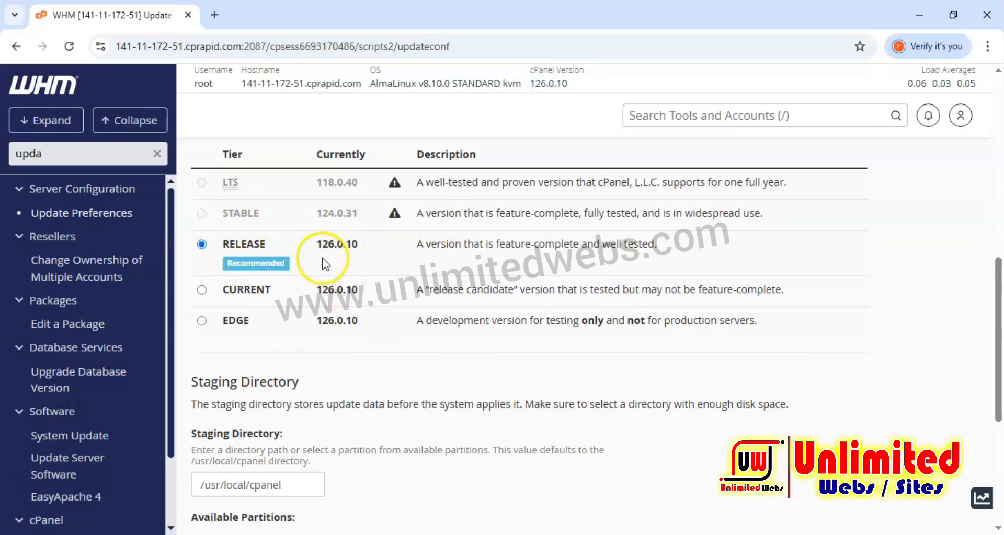
drag(236, 266, 274, 268)
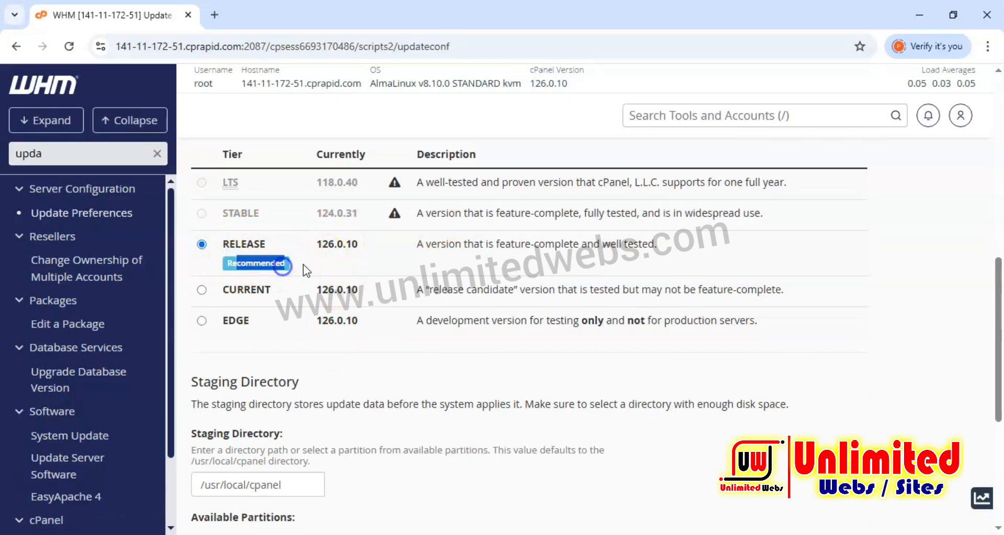
scroll(361, 301, up, 1)
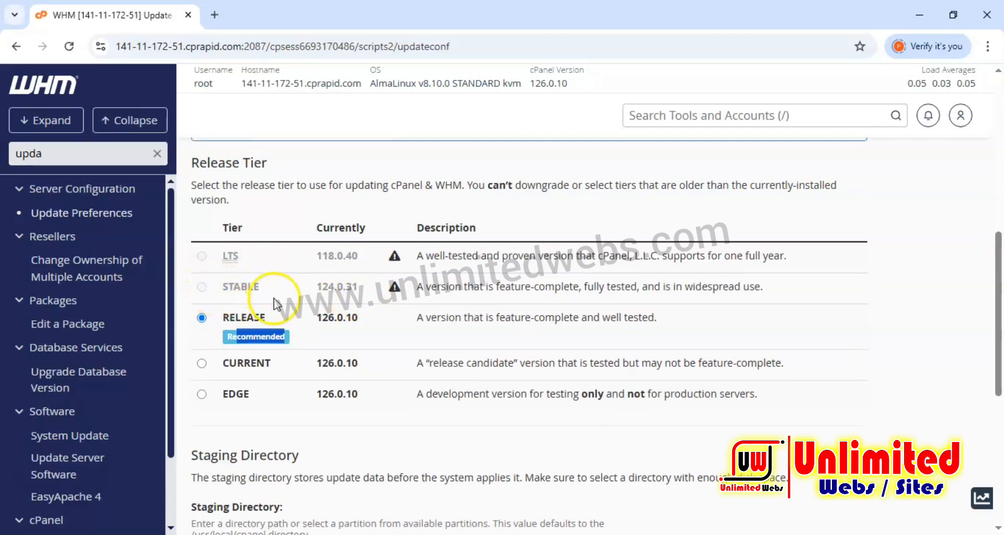
scroll(280, 302, down, 5)
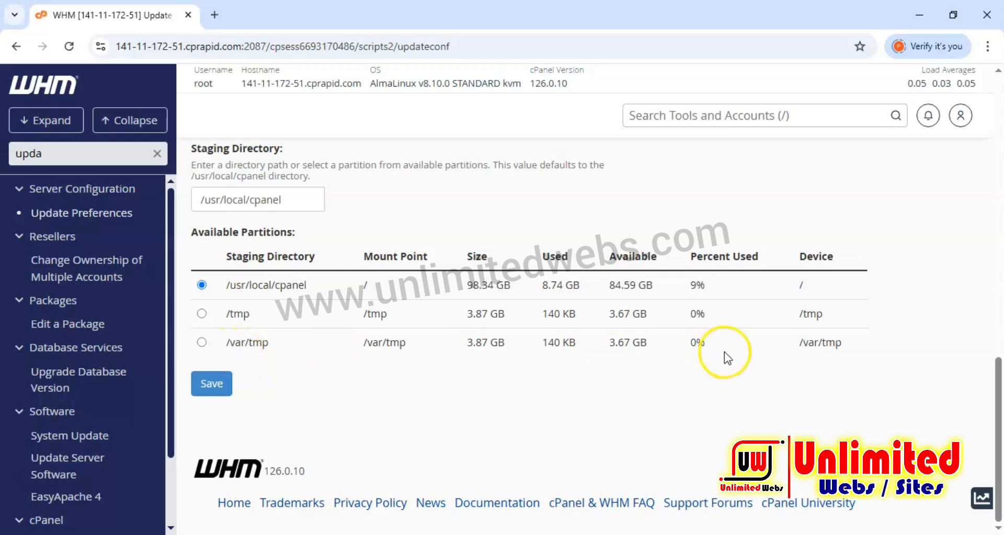
drag(724, 354, 238, 257)
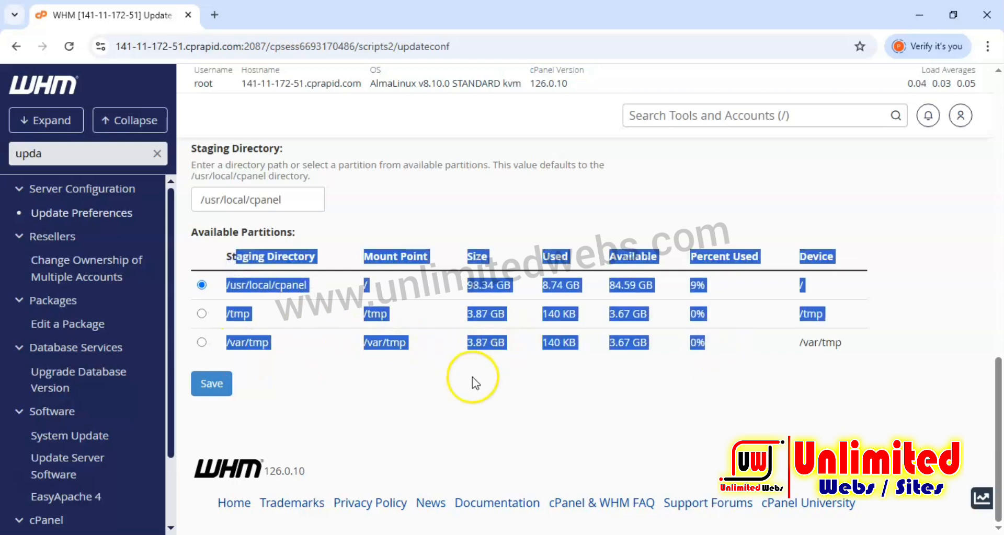
click(462, 387)
scroll(105, 221, up, 10)
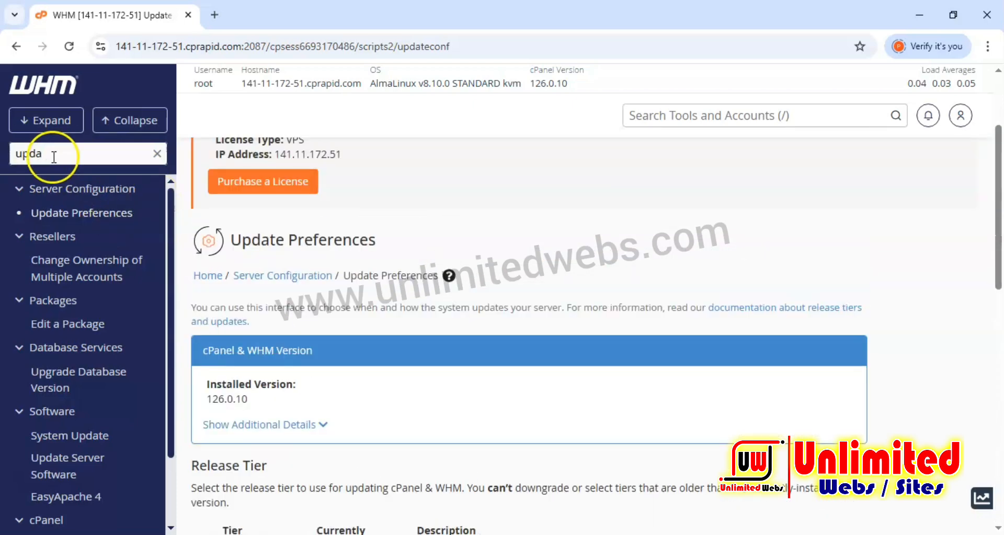
Search the tools for "server ti" and open Server Time.
drag(53, 157, 9, 164)
text(ser)
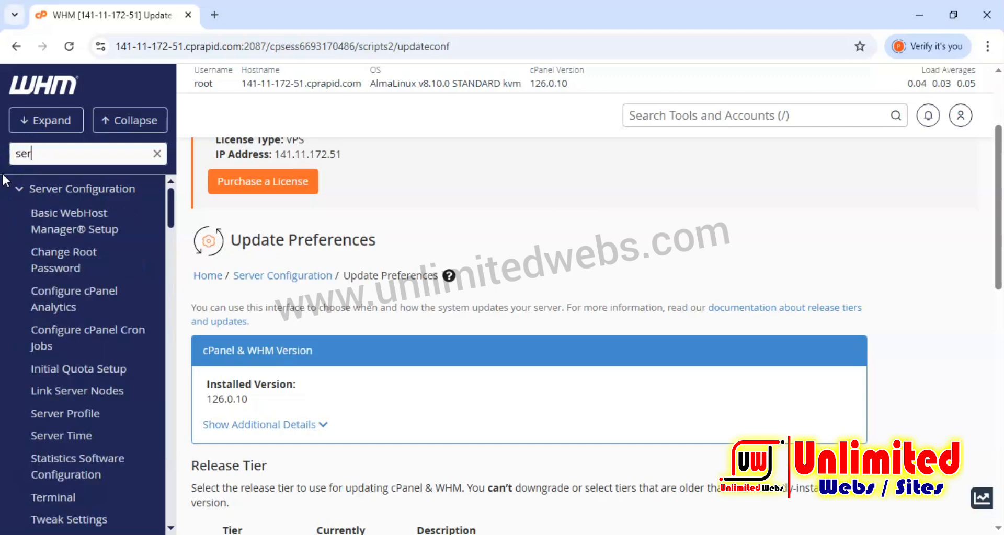
text(ver t)
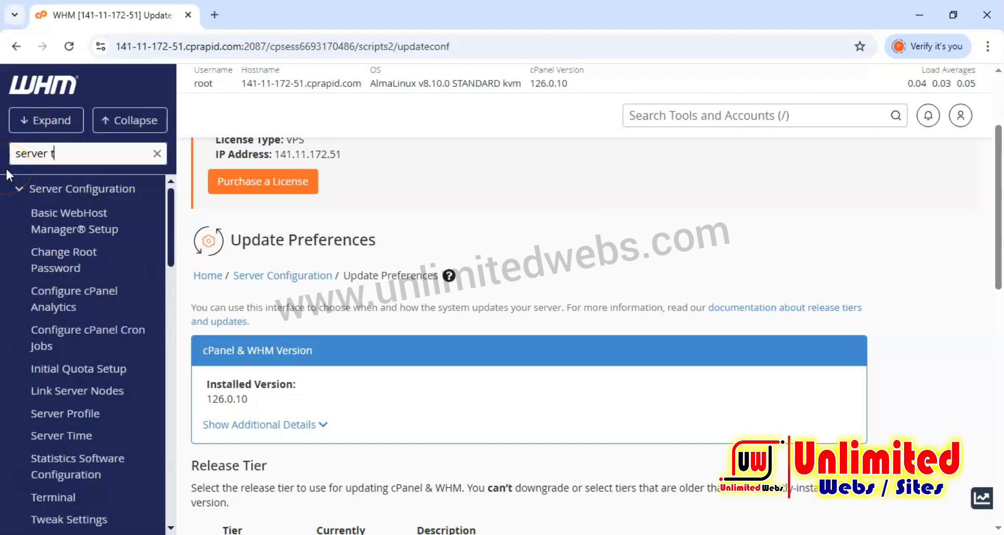
text(i)
click(60, 435)
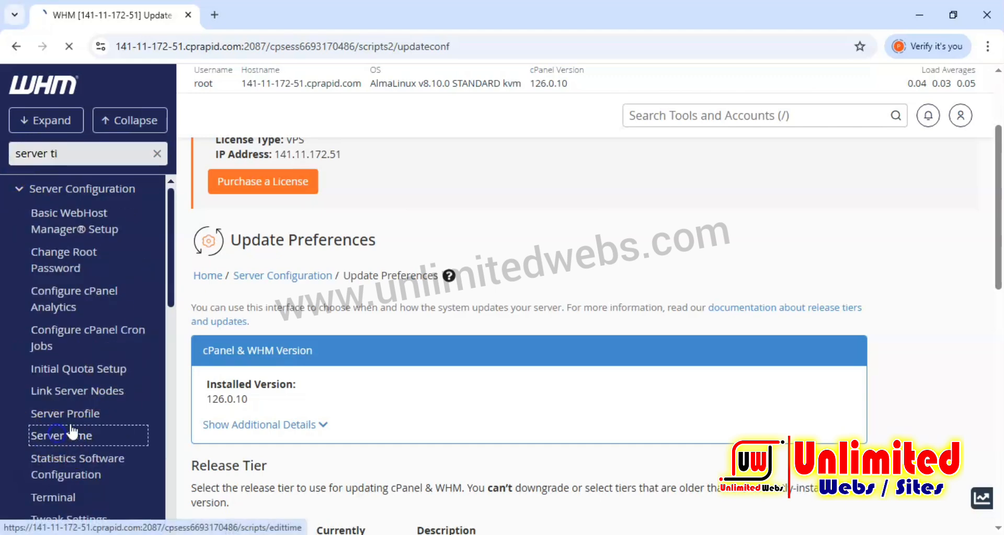
Set the server timezone to Asia/Kolkata and apply the timezone change.
scroll(324, 319, down, 3)
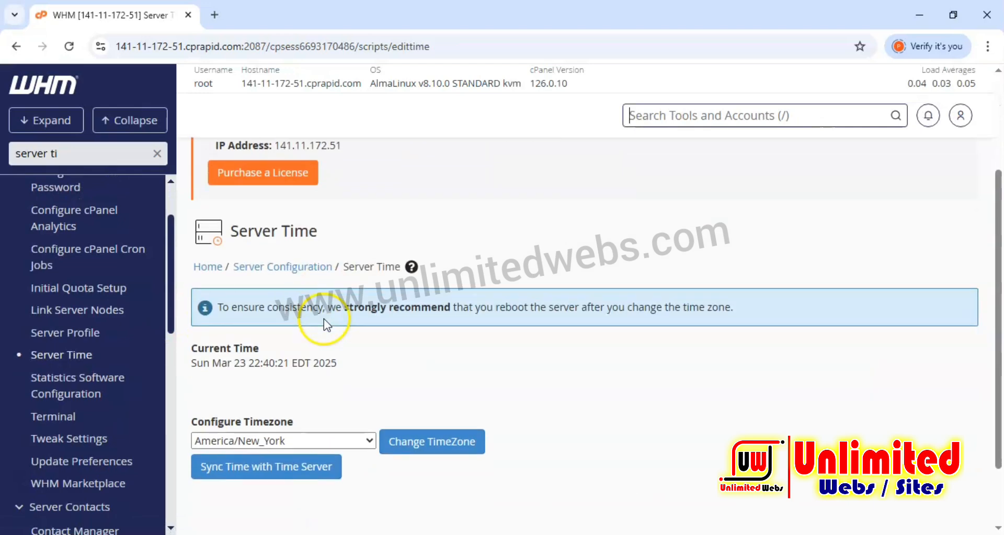
scroll(325, 319, down, 2)
click(287, 359)
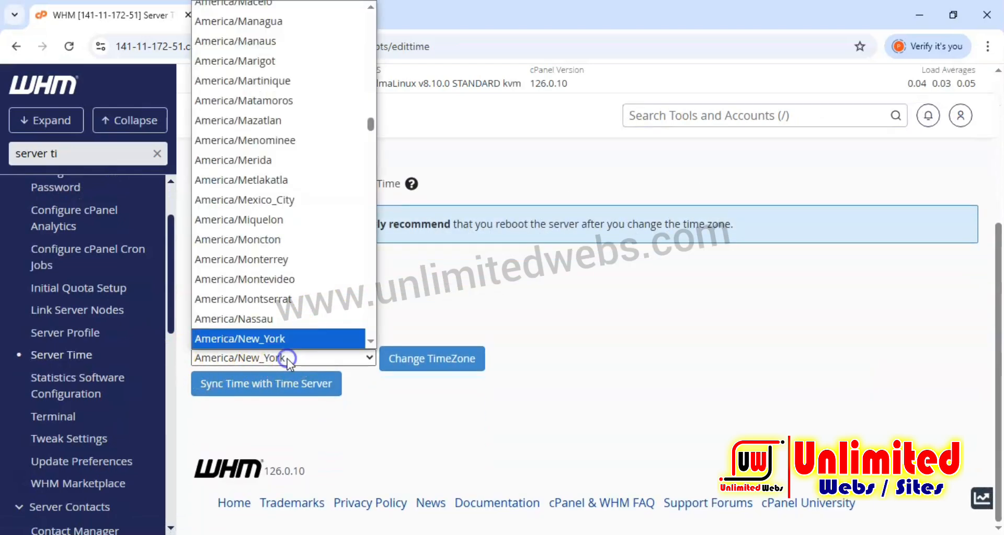
scroll(287, 256, down, 20)
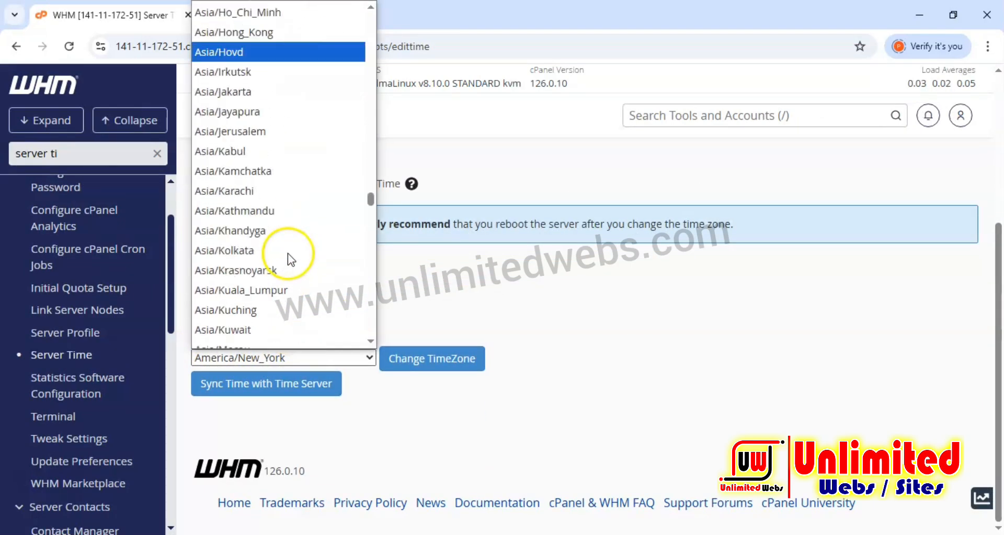
scroll(291, 259, up, 1)
click(289, 272)
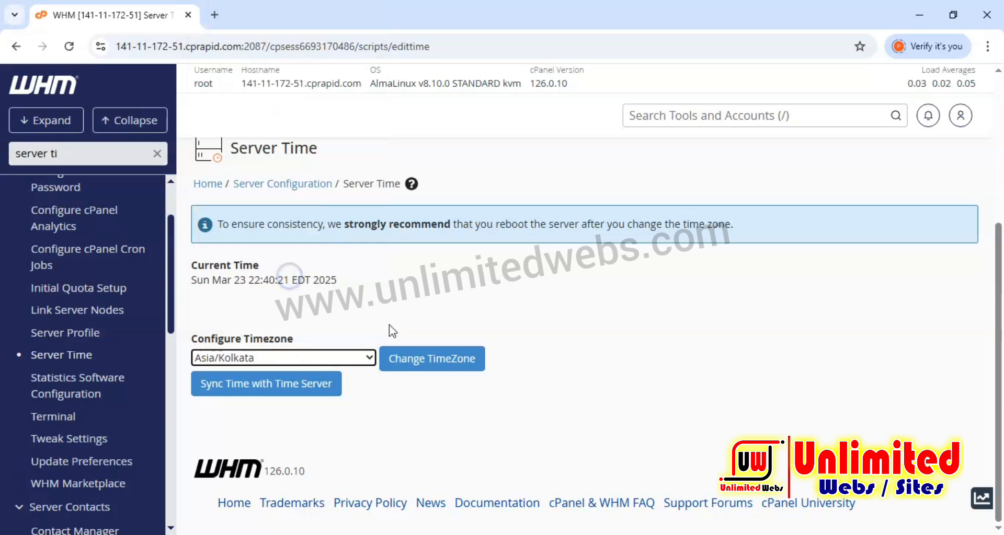
click(426, 359)
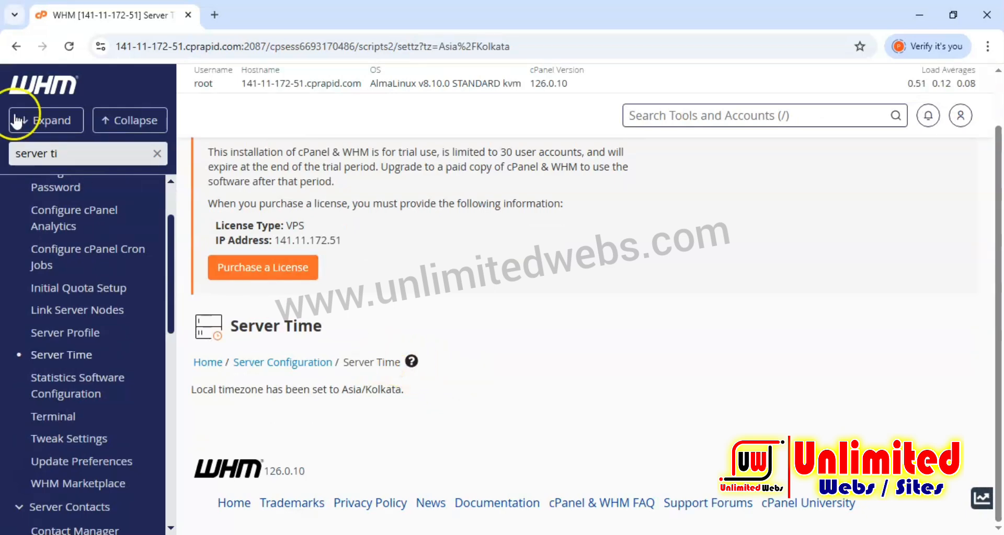
Search the tools for "compi", open Compiler Access and examine its compiler status.
click(74, 147)
key(ctrl+a)
text(com)
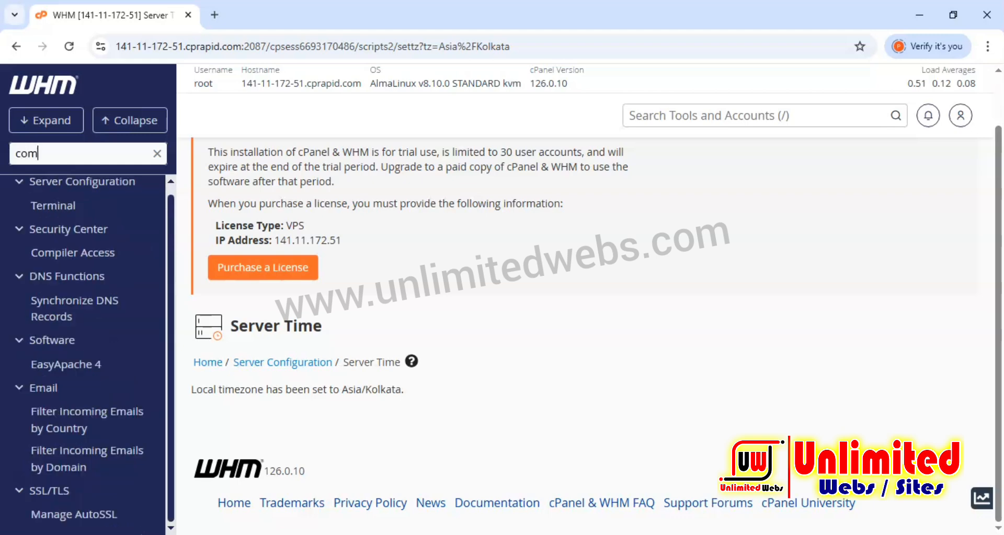
text(pi)
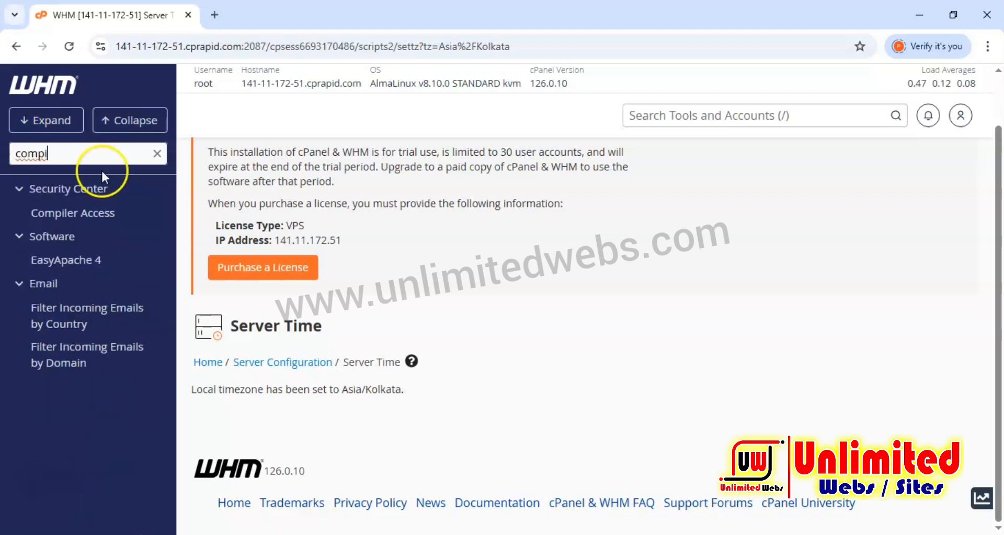
click(61, 213)
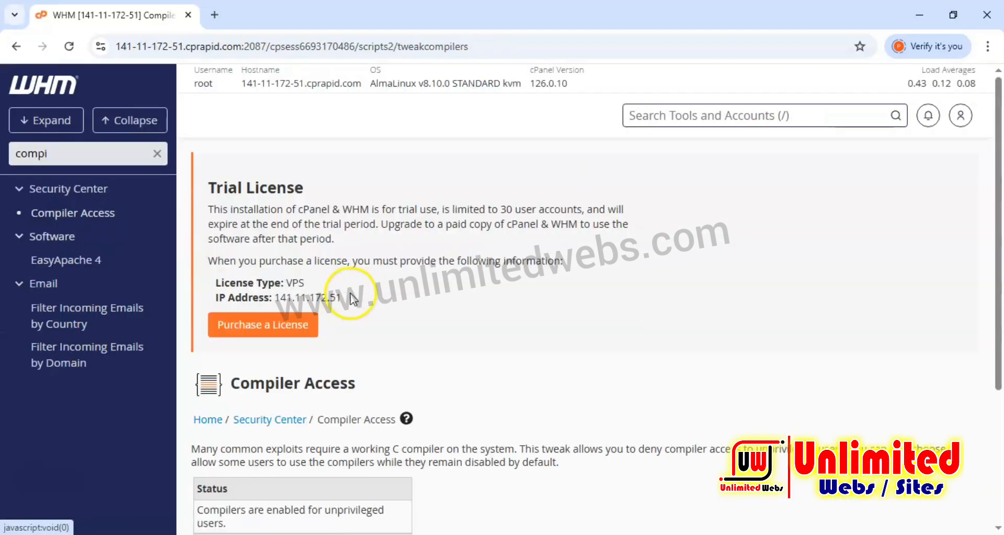
scroll(351, 300, down, 4)
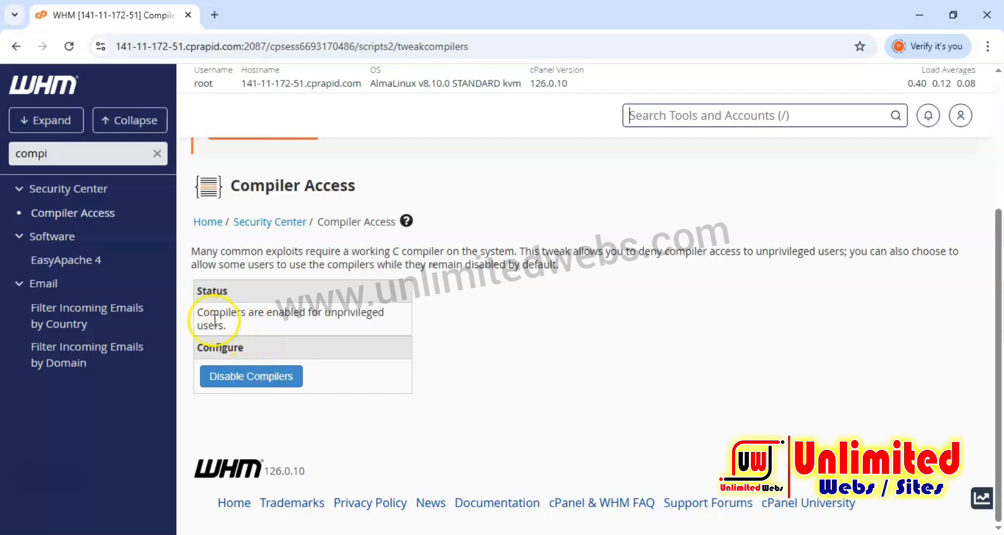
drag(196, 313, 336, 313)
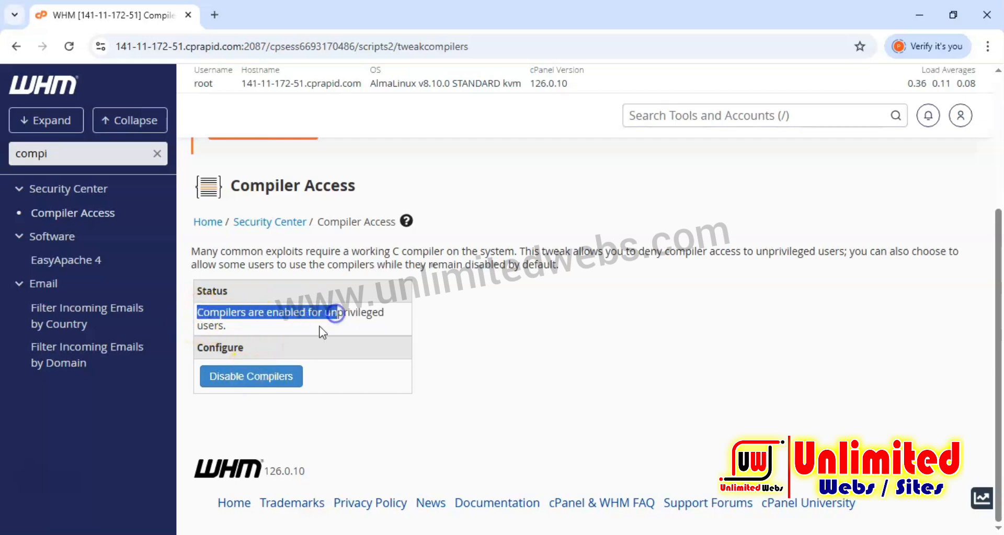
Disable compilers for unprivileged users.
click(264, 377)
scroll(378, 379, down, 3)
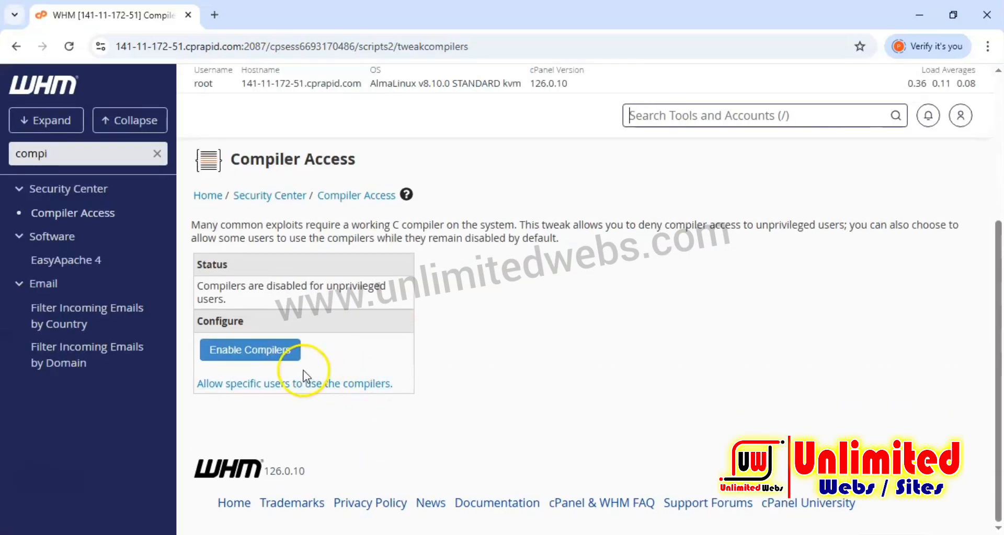
Search the tools for "configure se" and open Configure Security Policies.
double_click(23, 153)
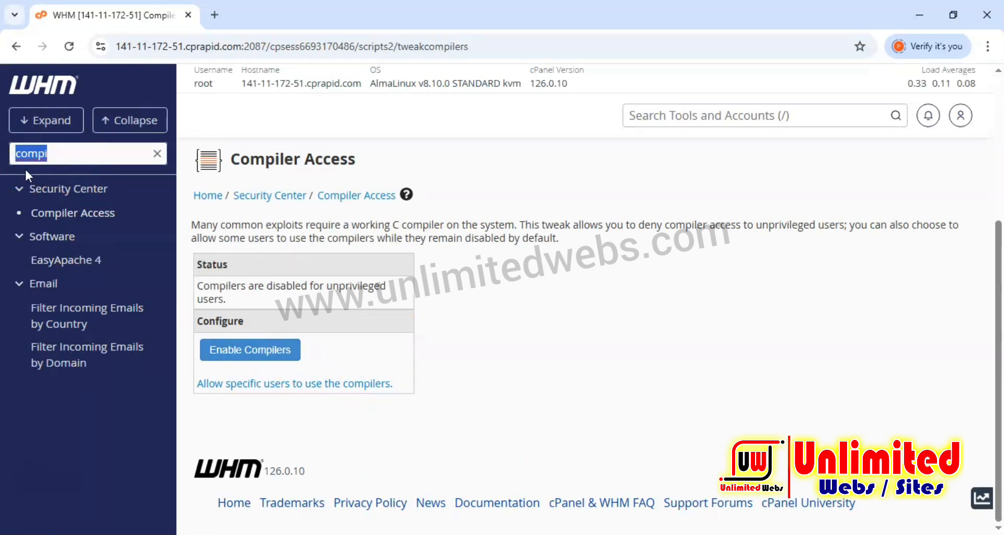
text(cong)
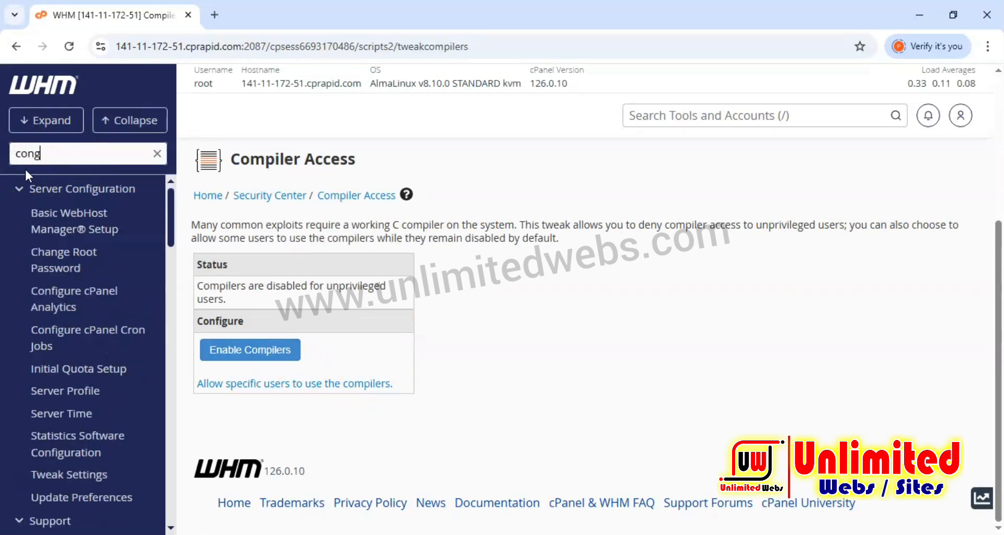
key(BackSpace)
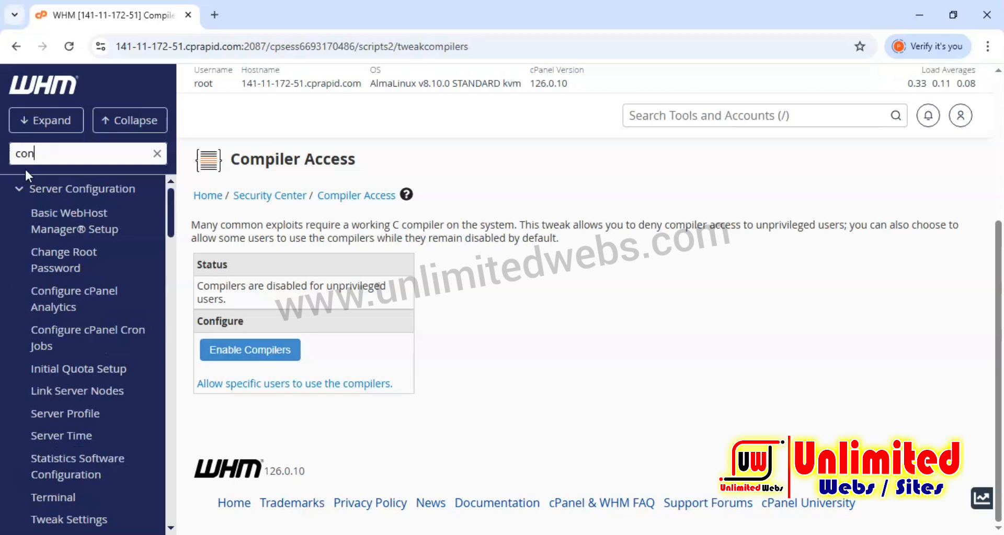
text(figure se)
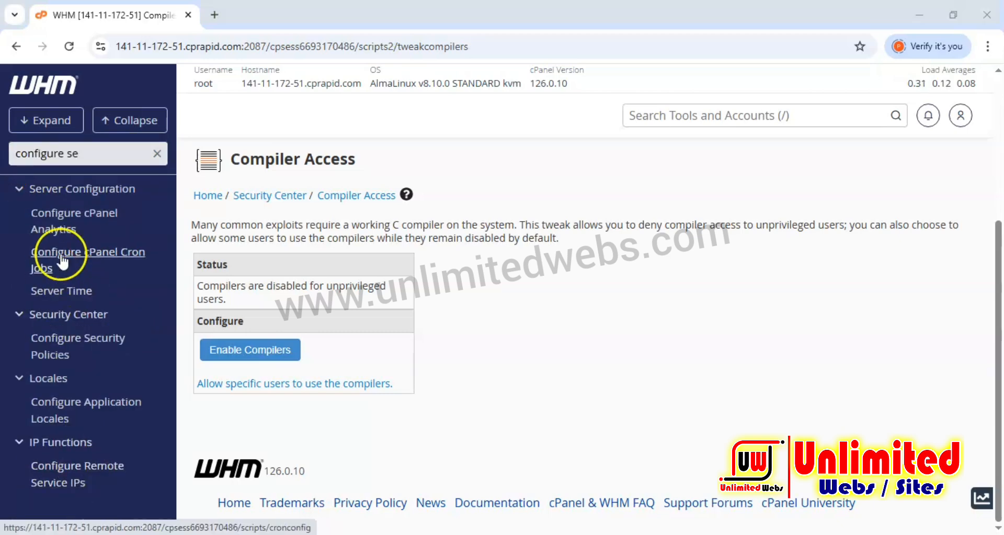
click(52, 349)
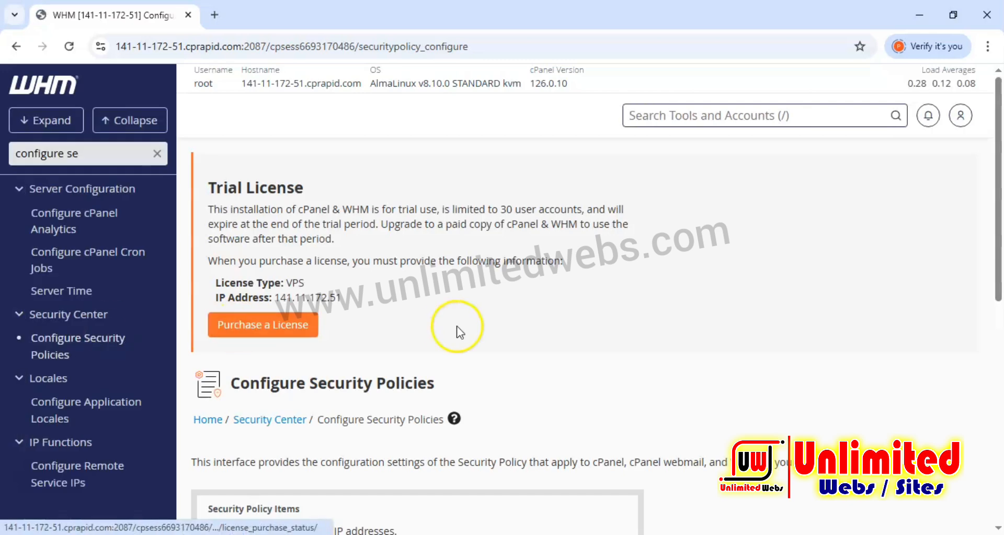
Enable the Password Age and Password Strength security policy items.
scroll(450, 337, down, 6)
scroll(455, 293, up, 3)
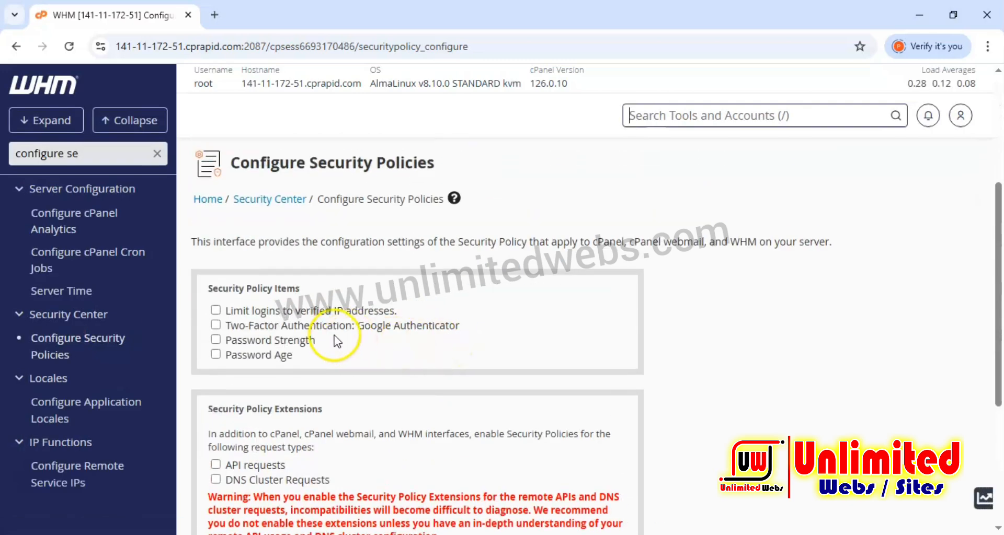
click(216, 354)
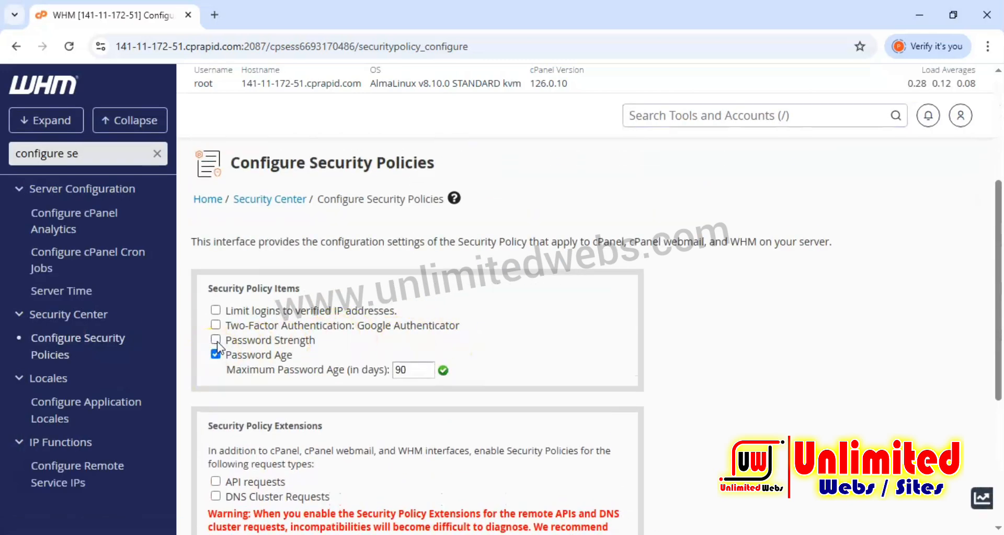
click(216, 339)
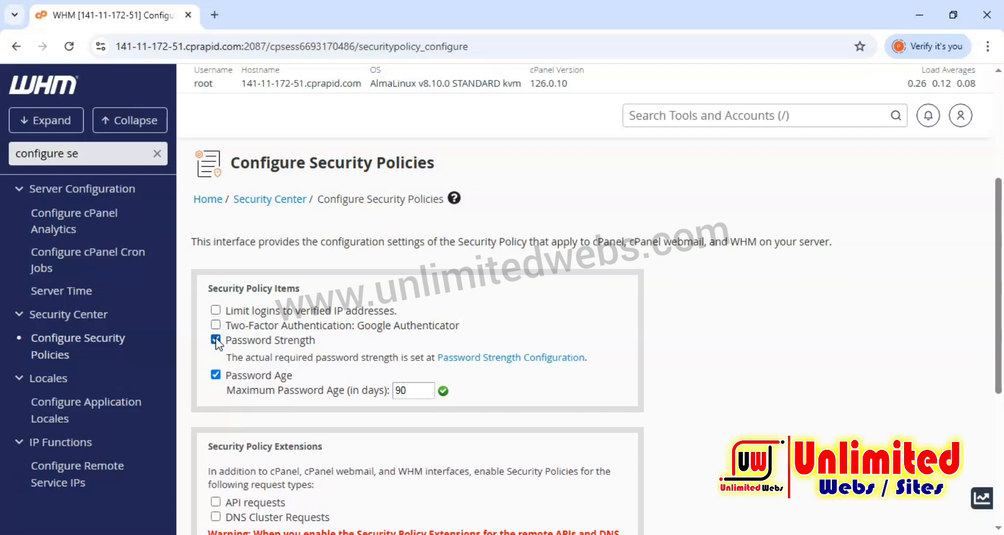
drag(410, 392, 383, 394)
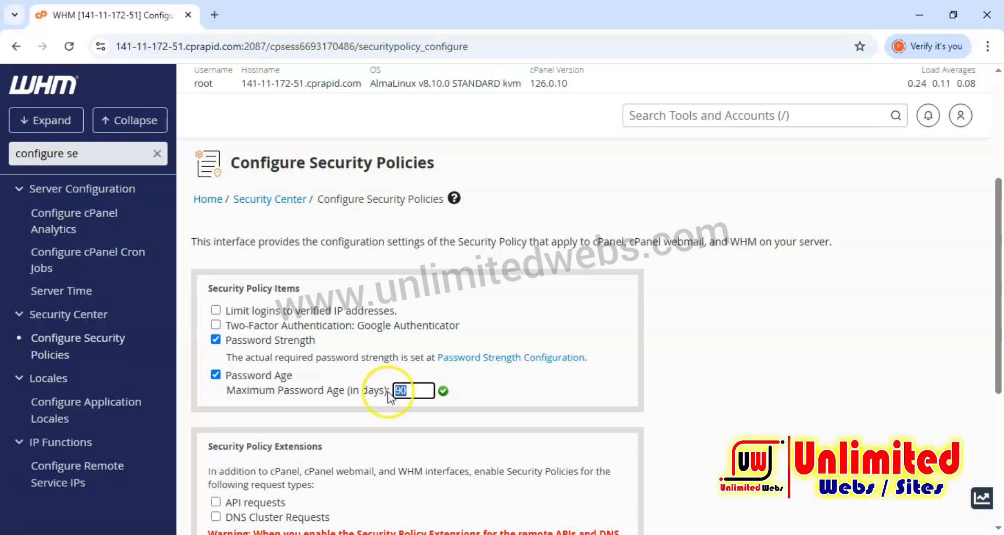
Open the Password Strength Configuration page from the security policies.
scroll(351, 385, down, 4)
scroll(351, 384, up, 3)
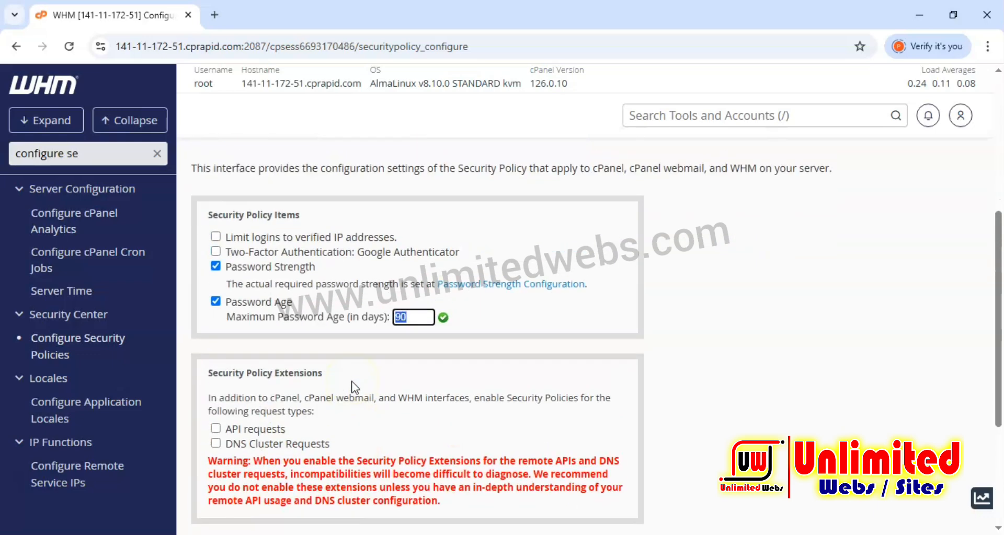
click(499, 289)
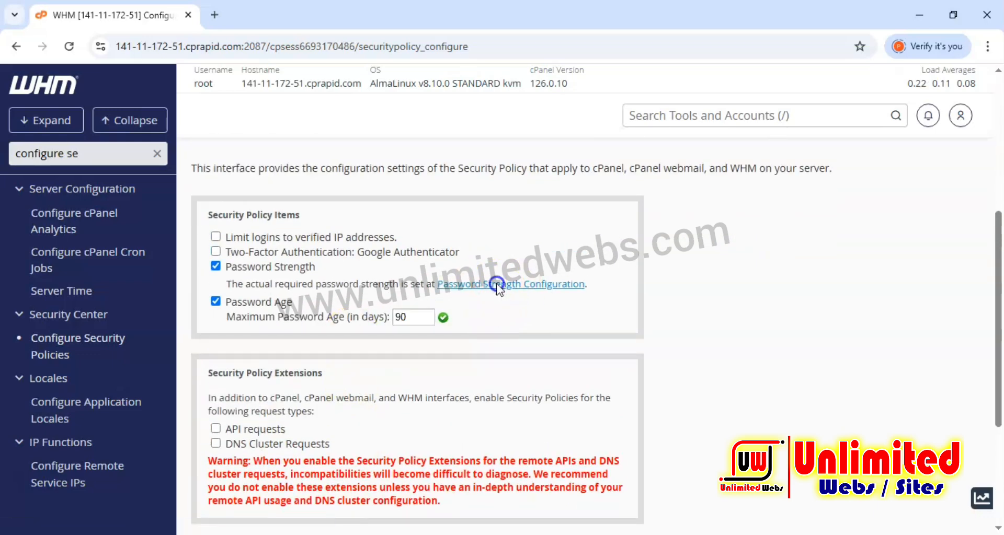
Review the default required password strength and the per-service password strength settings.
scroll(370, 308, down, 4)
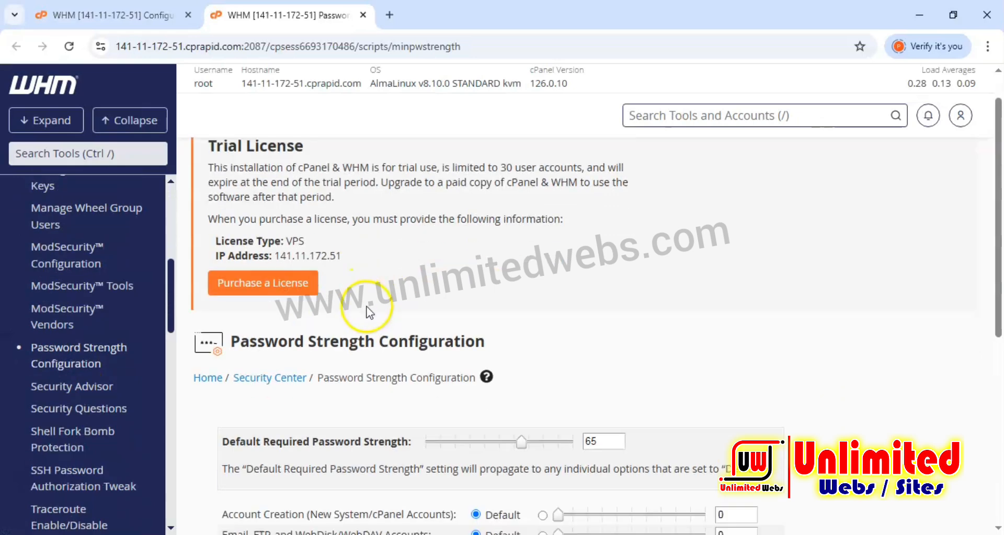
drag(603, 264, 579, 274)
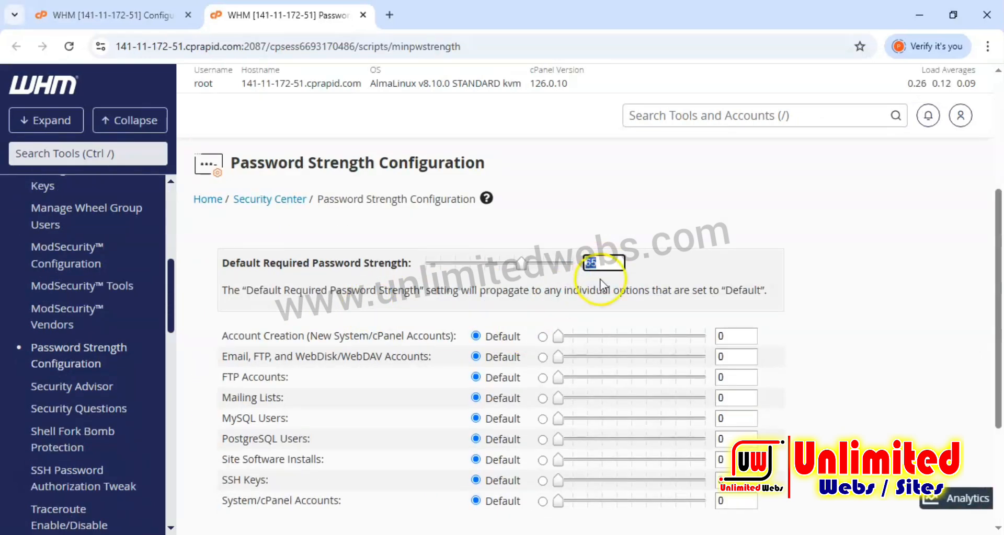
scroll(567, 325, down, 2)
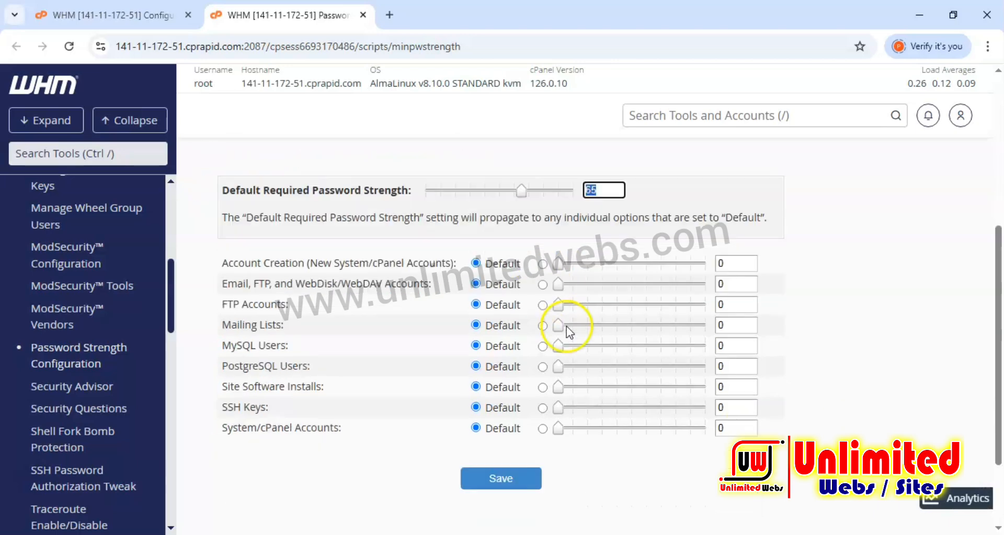
scroll(567, 321, up, 2)
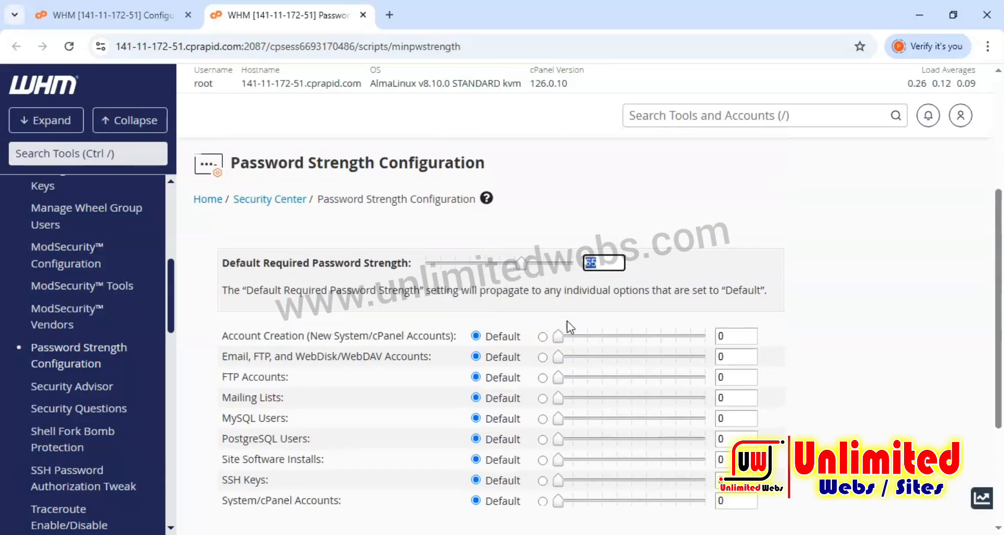
scroll(570, 326, down, 3)
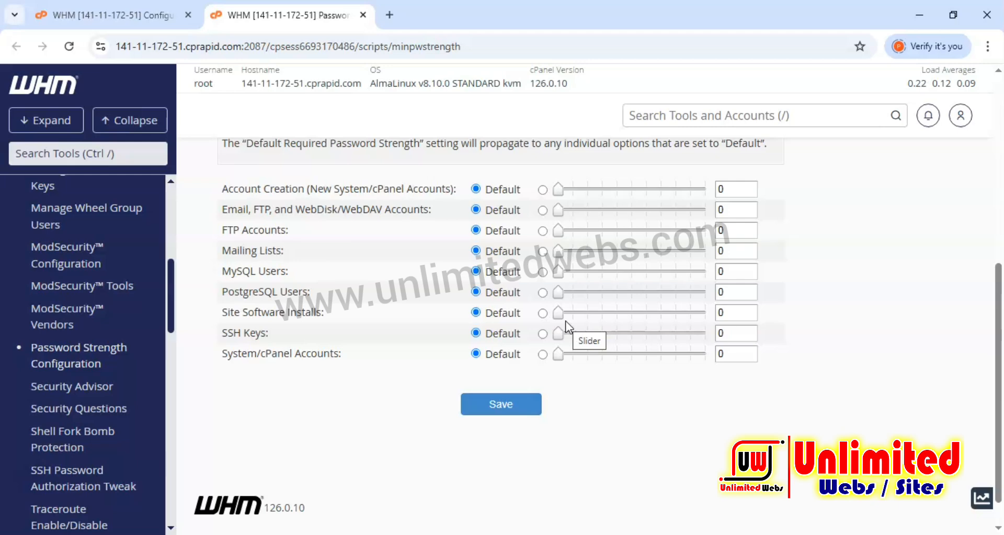
scroll(560, 327, up, 5)
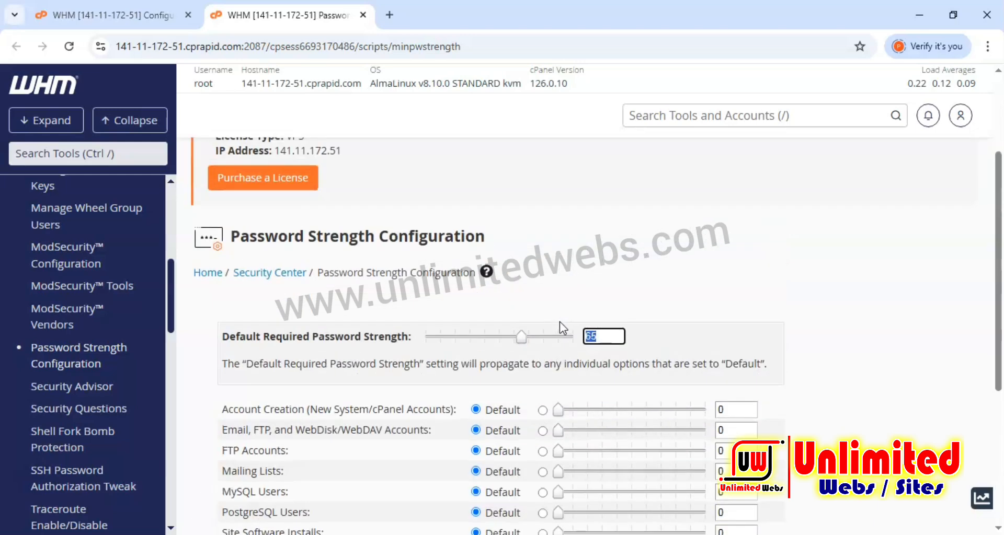
scroll(442, 355, down, 5)
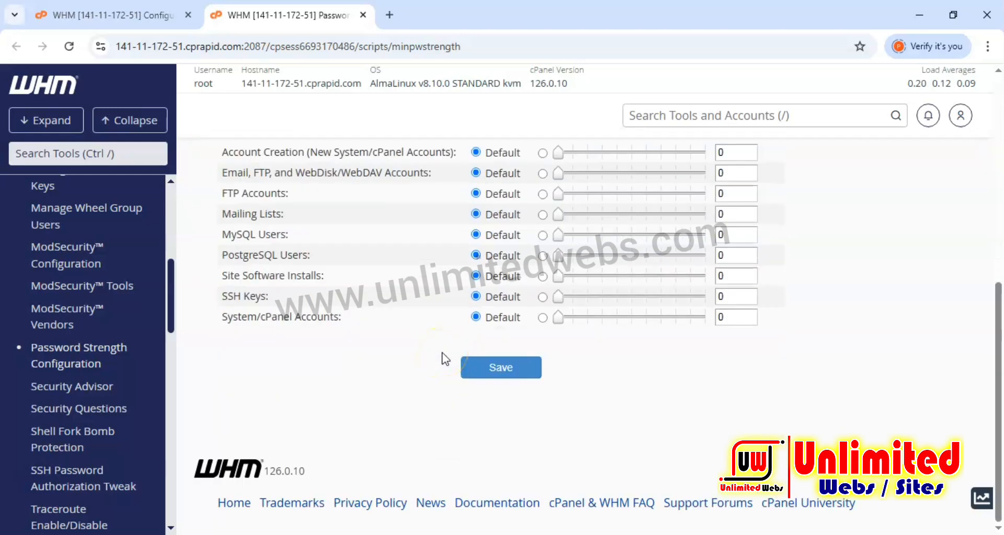
Search the tools for "cPhu" and open cPHulk Brute Force Protection.
click(129, 152)
text(c)
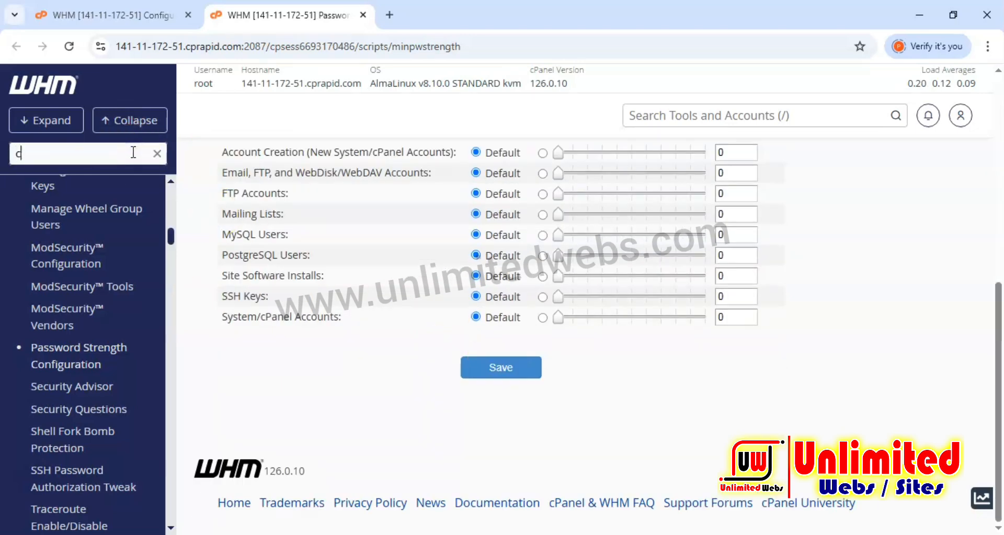
text(Phu)
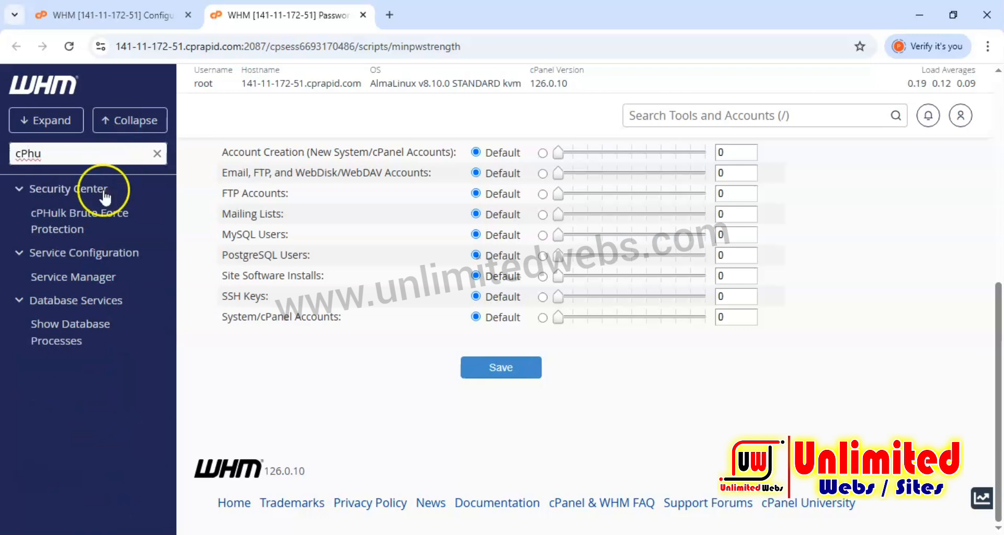
click(72, 229)
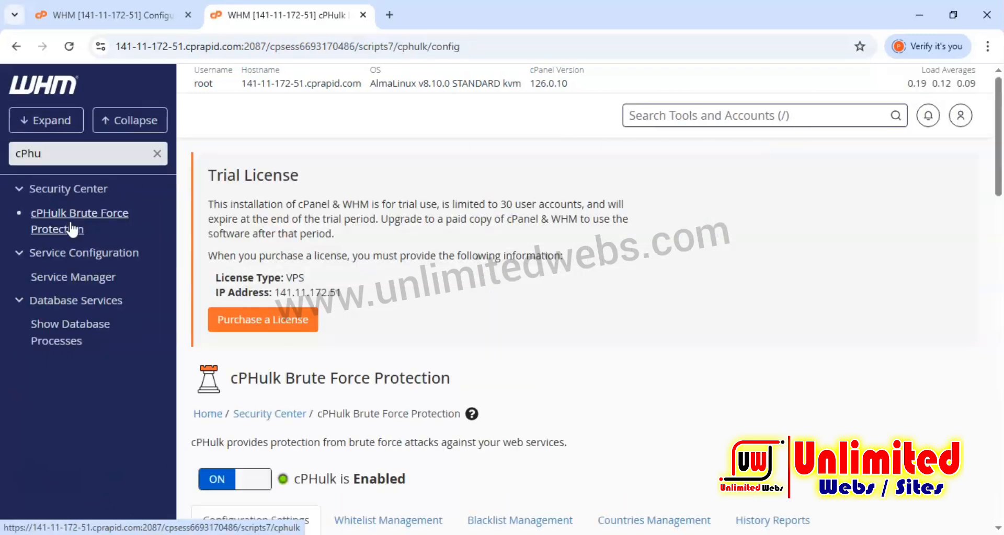
Examine the cPHulk configuration settings for username, IP address, one-day block and login history protection.
scroll(283, 293, down, 4)
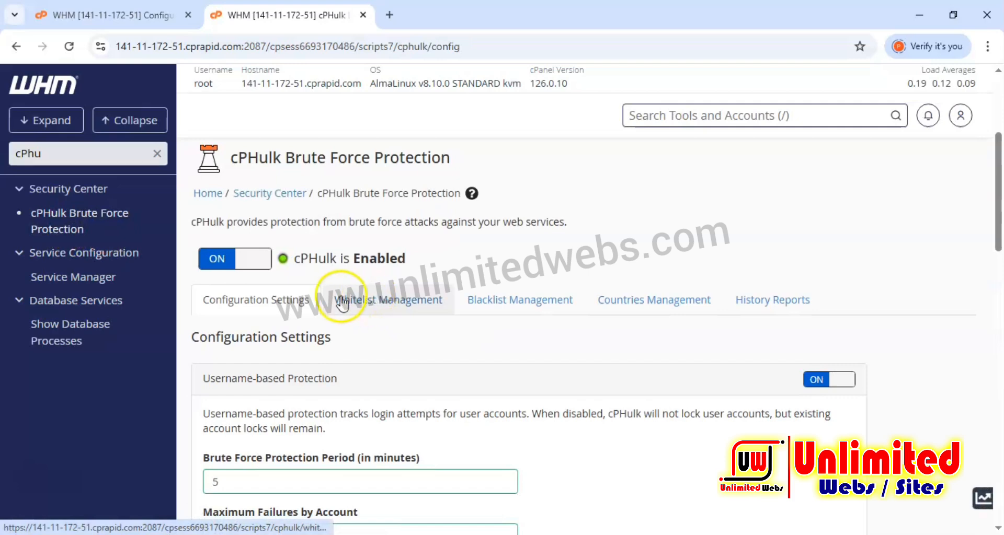
scroll(291, 285, down, 4)
scroll(356, 334, up, 4)
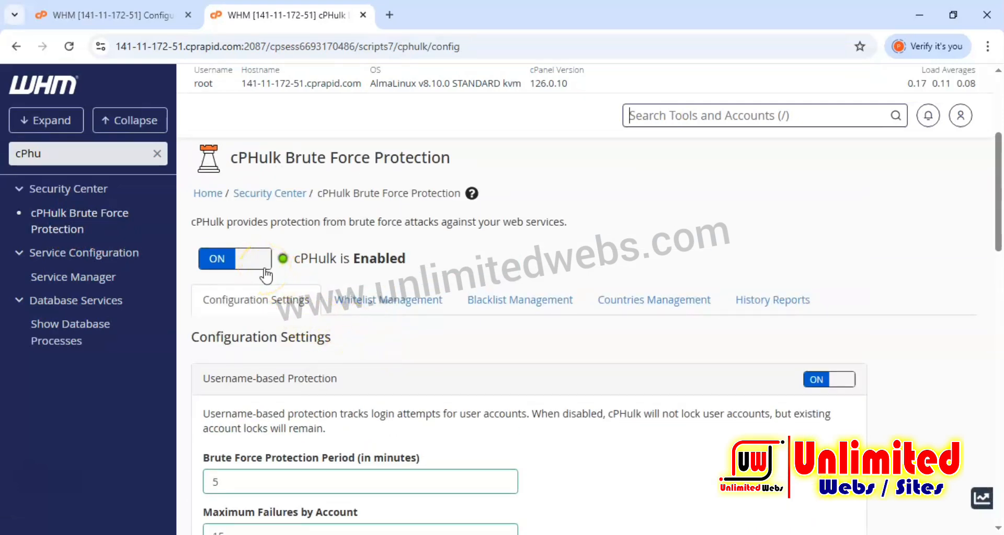
scroll(387, 319, down, 14)
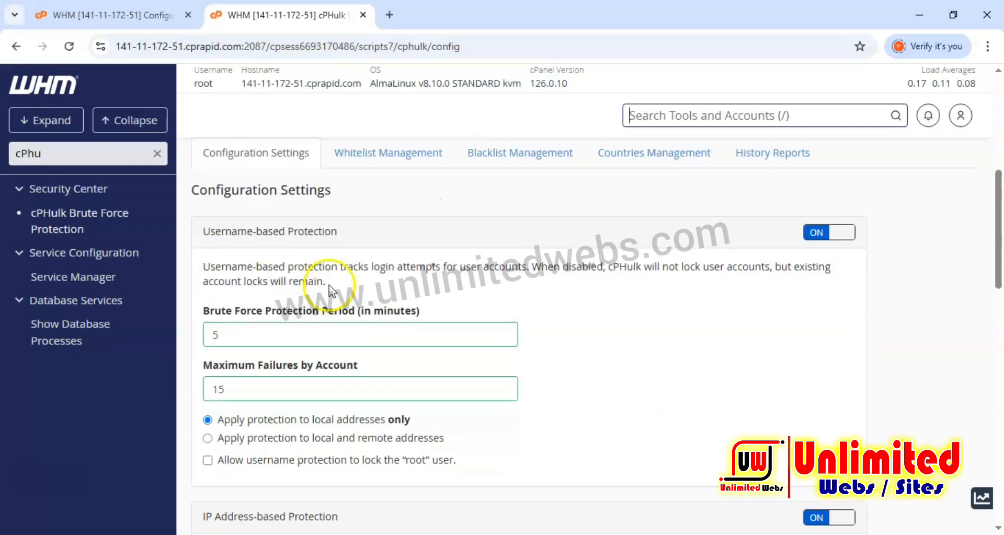
scroll(387, 319, up, 14)
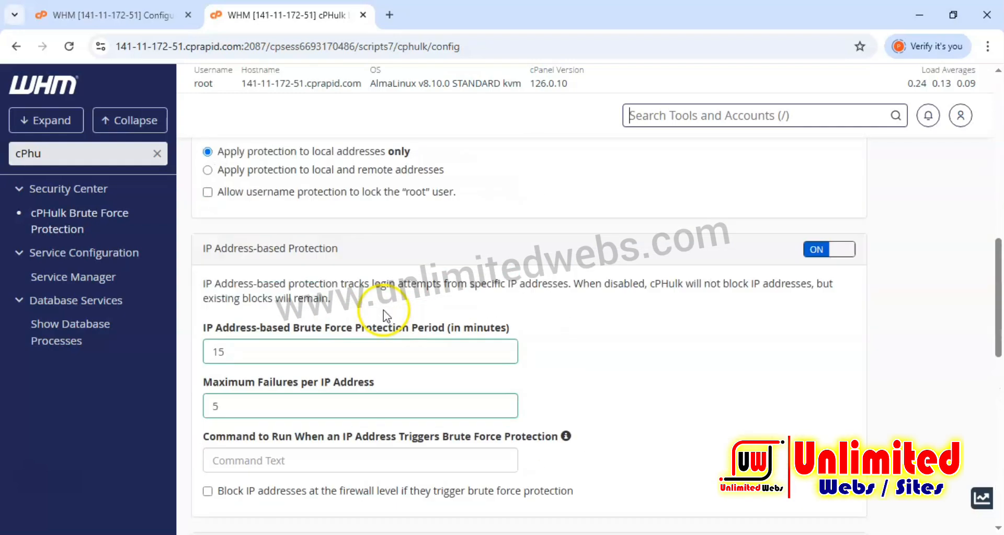
scroll(384, 310, down, 1)
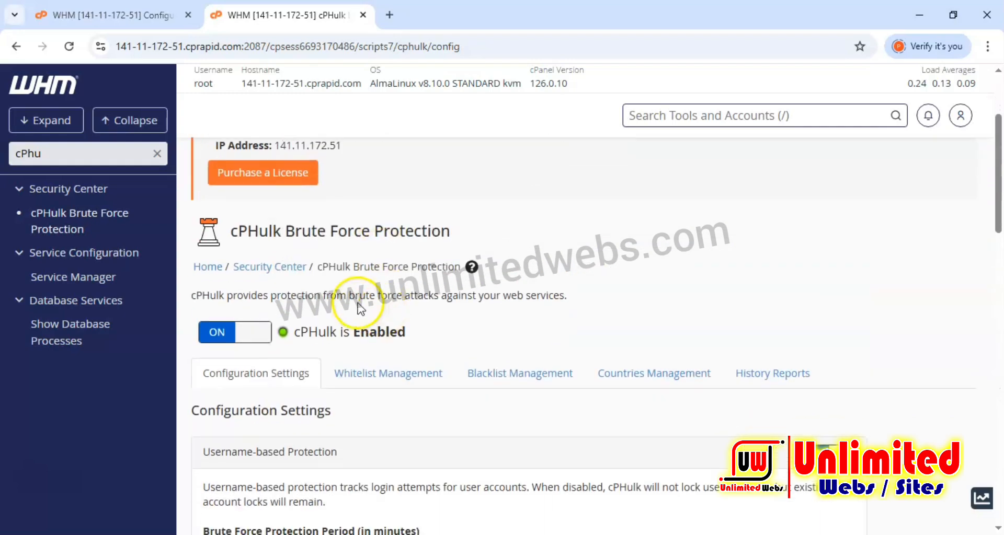
scroll(408, 314, down, 10)
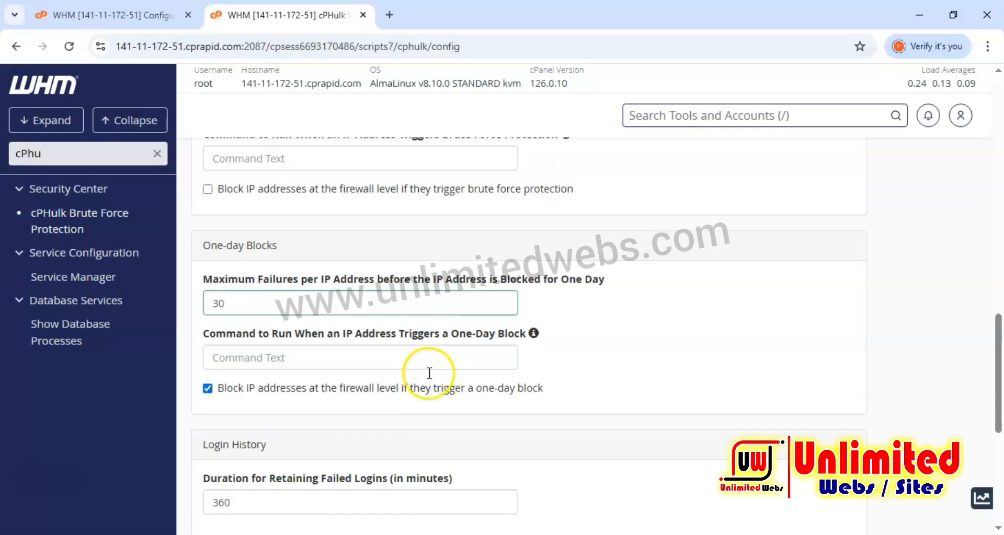
scroll(429, 373, up, 5)
Search the tools for "ssh p" and open SSH Password Authorization Tweak.
click(18, 161)
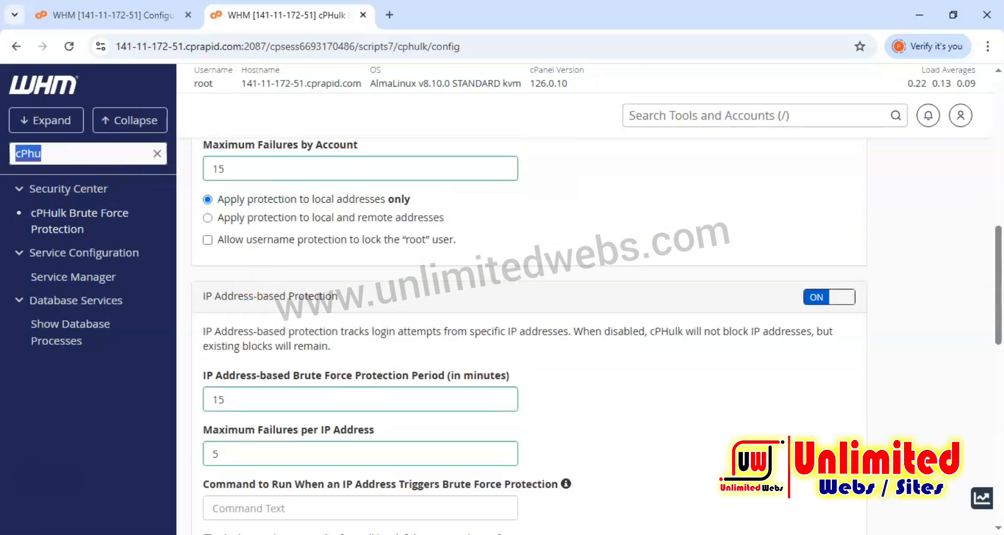
text(ssh)
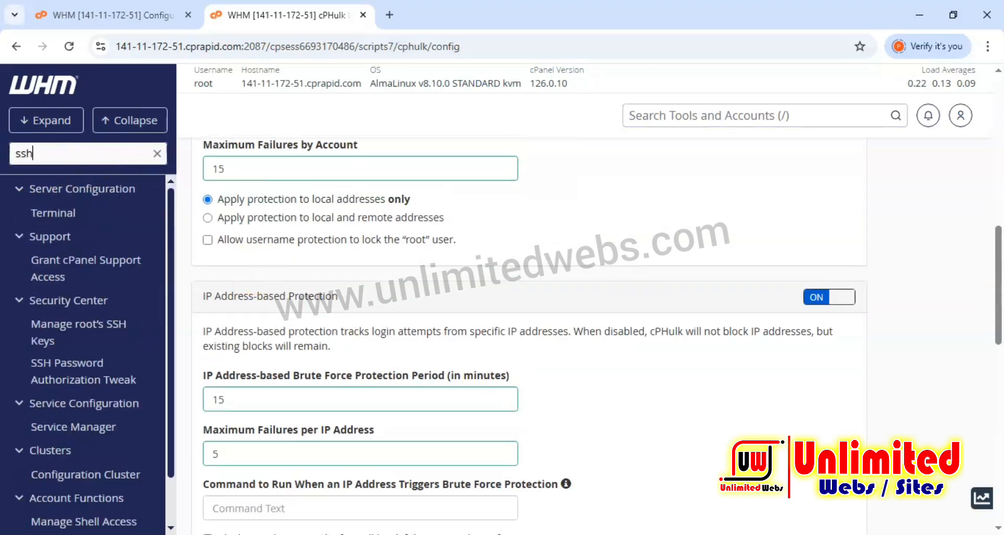
text( p)
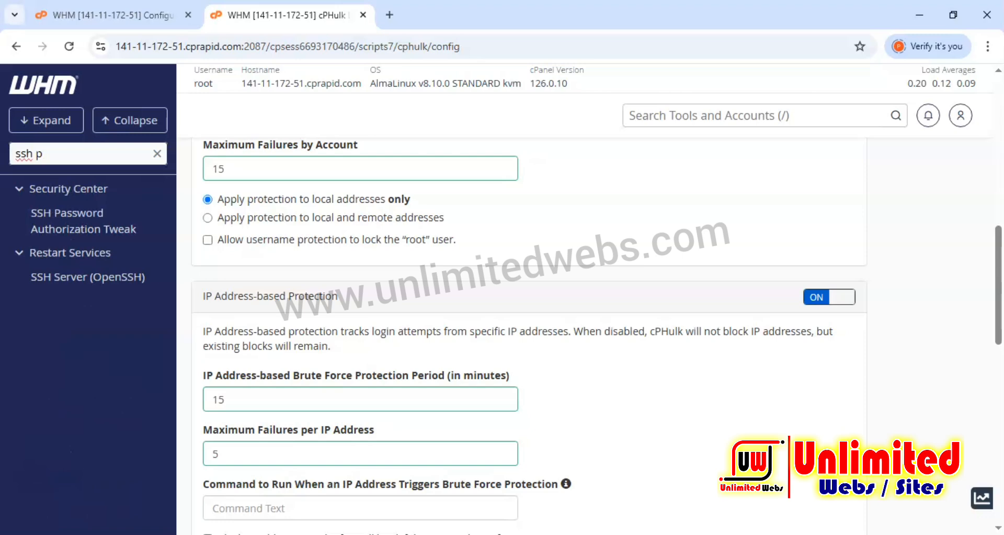
click(67, 226)
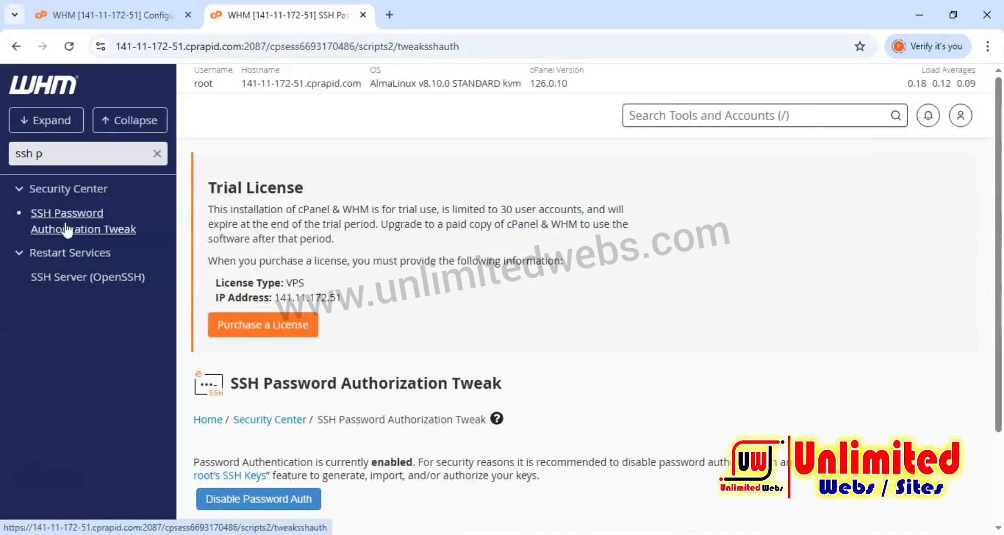
Disable SSH password authentication.
scroll(566, 318, down, 2)
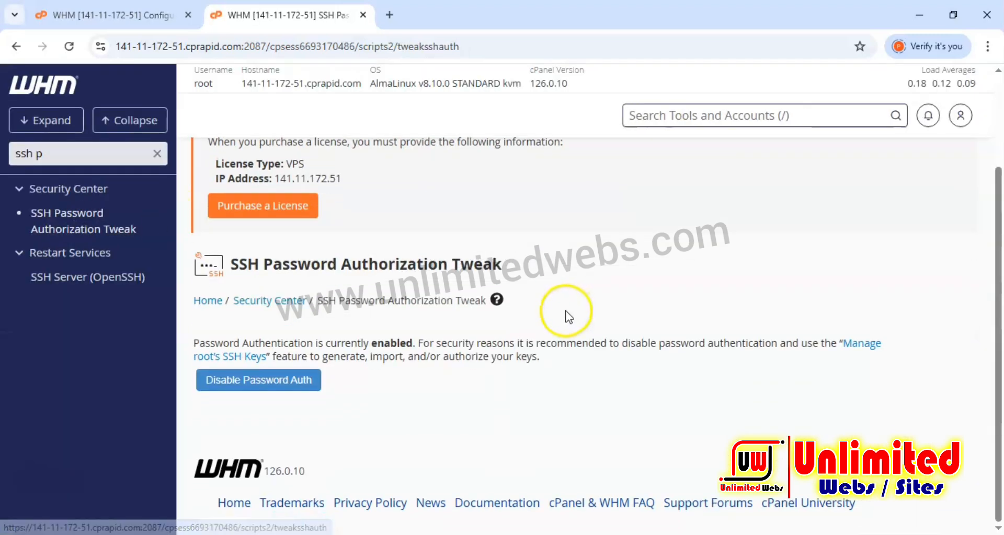
click(261, 388)
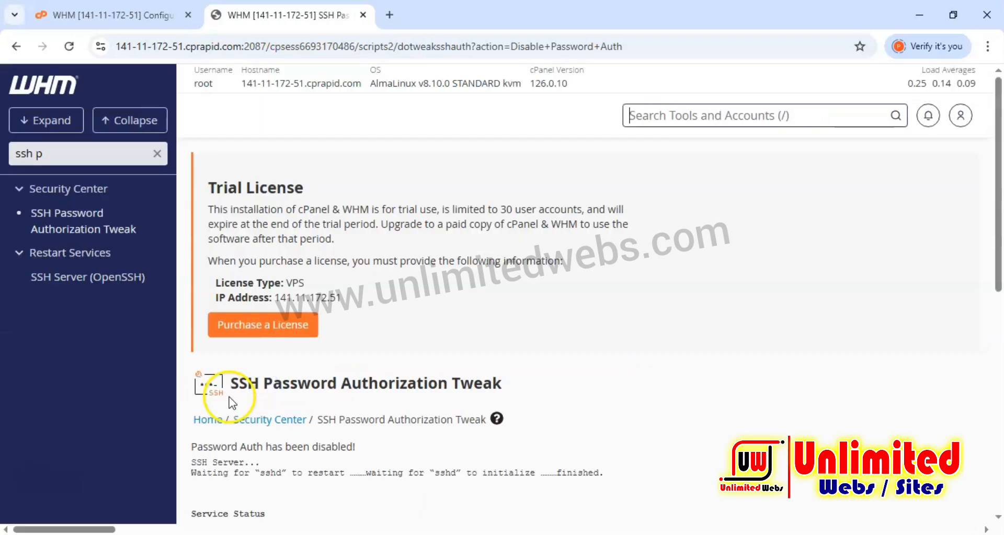
scroll(346, 390, down, 5)
scroll(340, 387, up, 8)
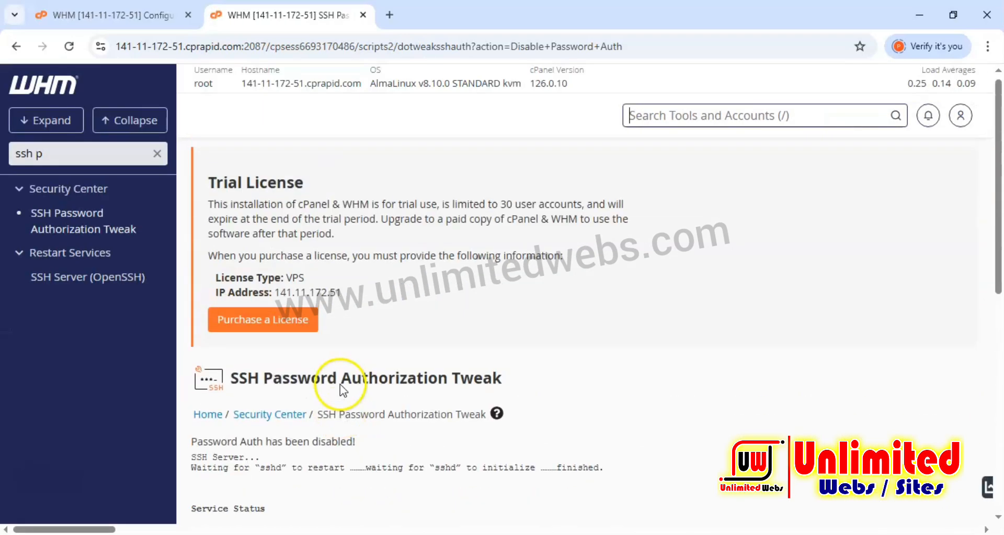
Reopen SSH Password Authorization Tweak from the Security Center to check password authentication status.
click(275, 424)
scroll(370, 358, down, 4)
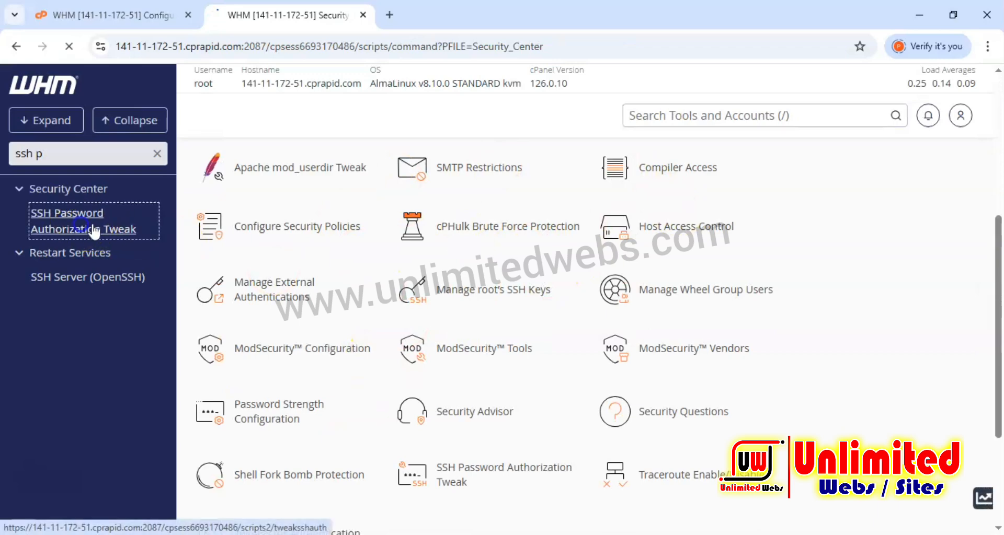
click(82, 222)
scroll(398, 355, down, 2)
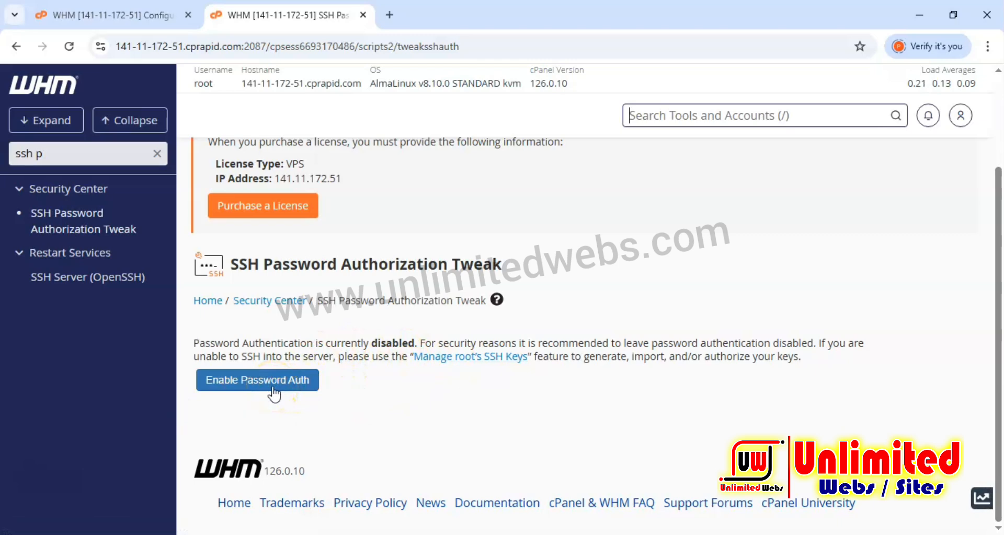
Search the tools for "ftp", open FTP Server Selection and switch the FTP server to Pure-FTPd.
drag(43, 154, 31, 158)
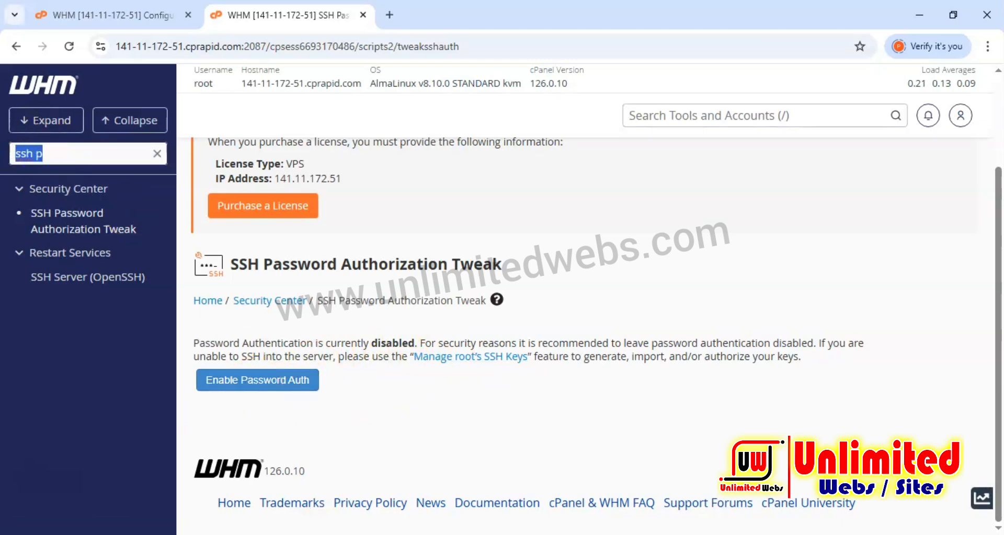
key(BackSpace)
text(ftp)
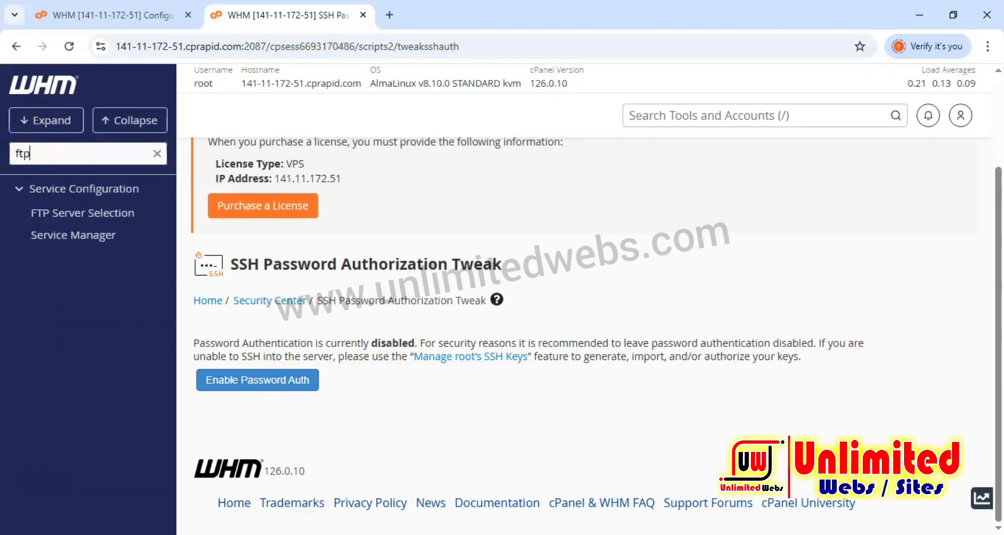
click(67, 215)
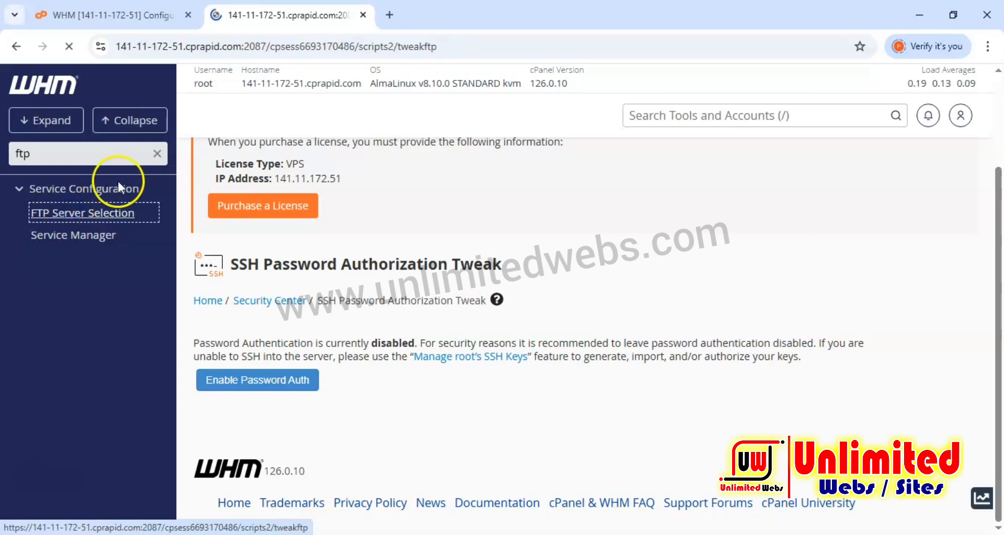
scroll(397, 253, down, 5)
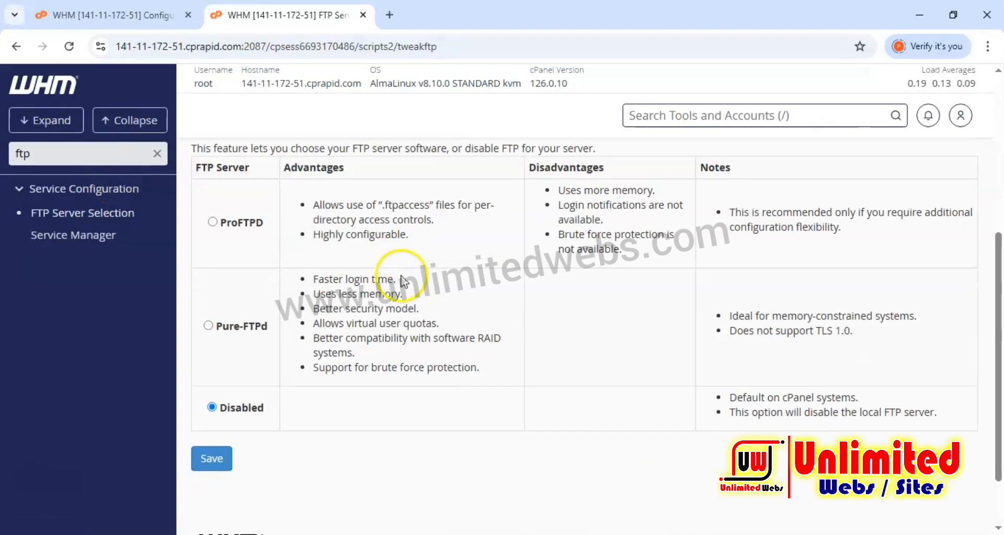
scroll(261, 415, up, 3)
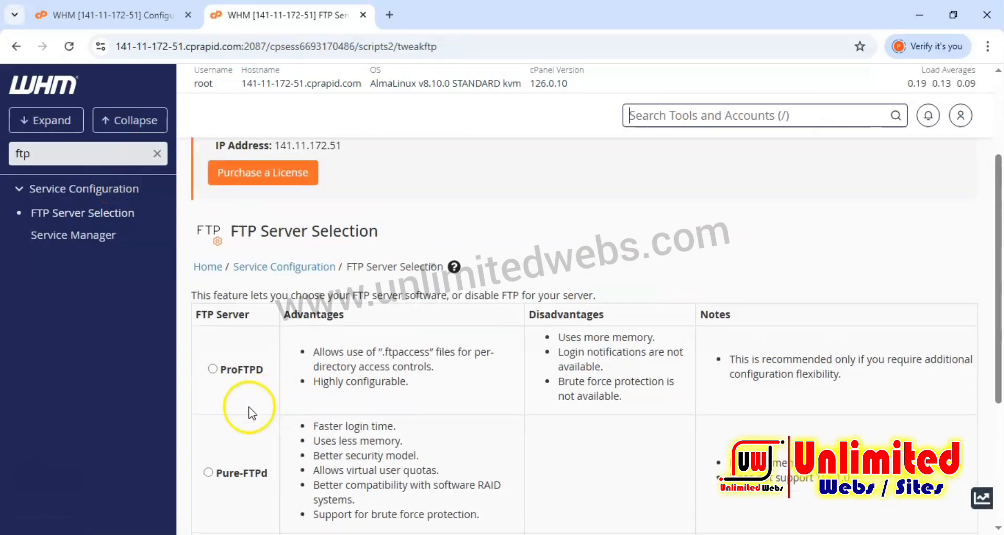
click(208, 473)
scroll(389, 418, down, 4)
click(211, 385)
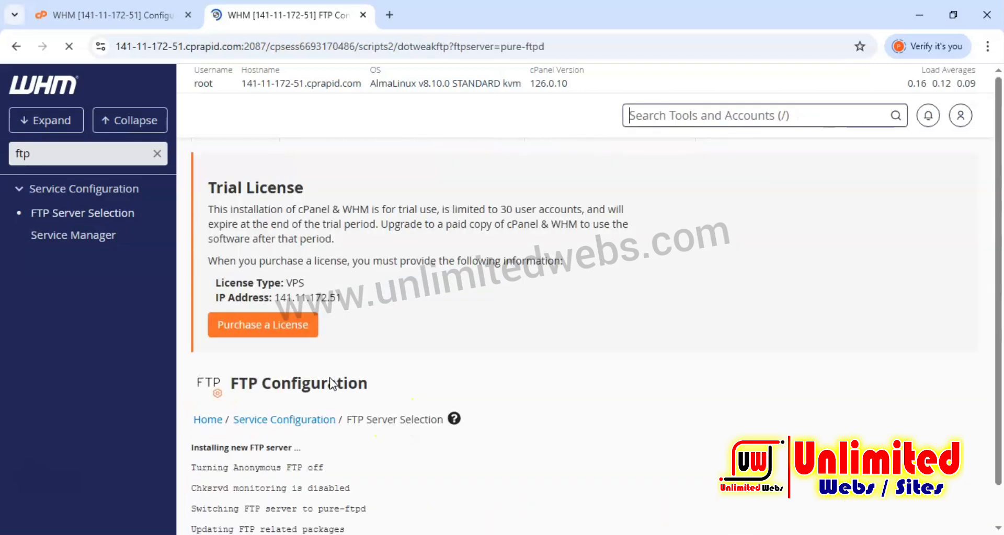
scroll(324, 369, down, 3)
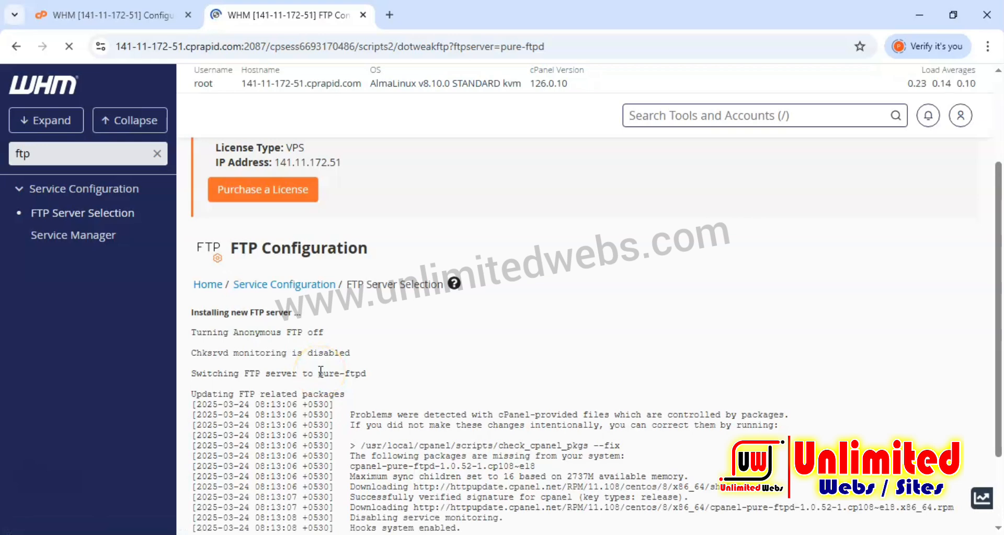
scroll(321, 373, down, 3)
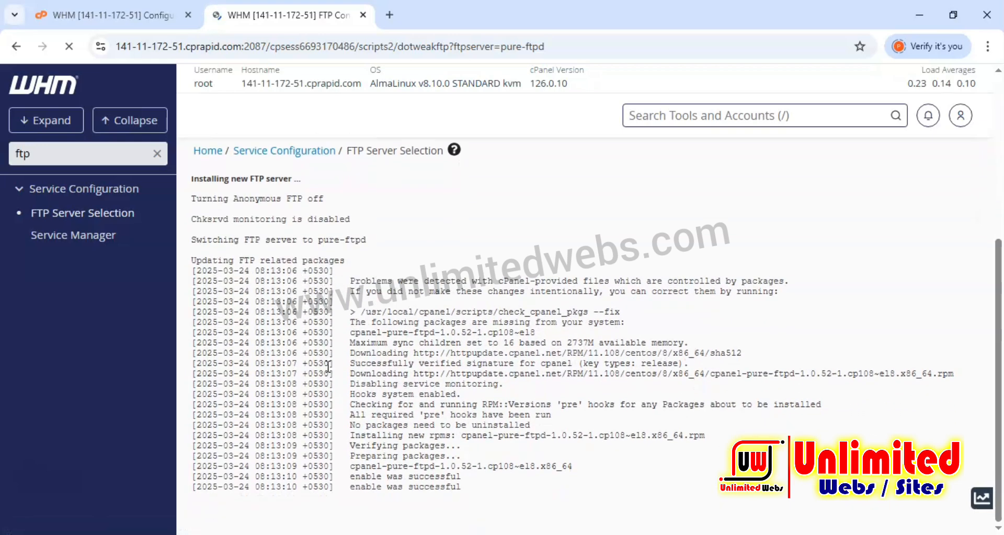
click(388, 367)
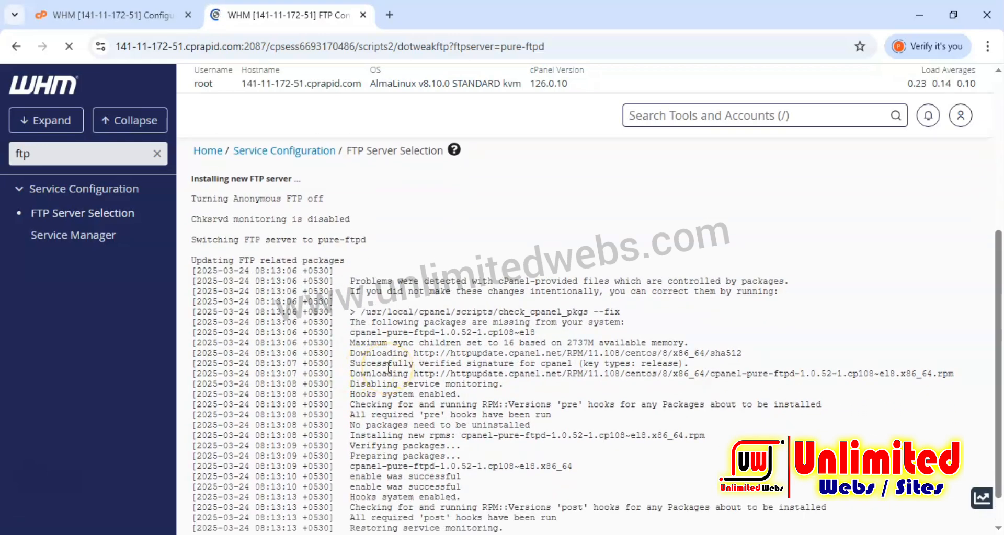
scroll(390, 373, down, 6)
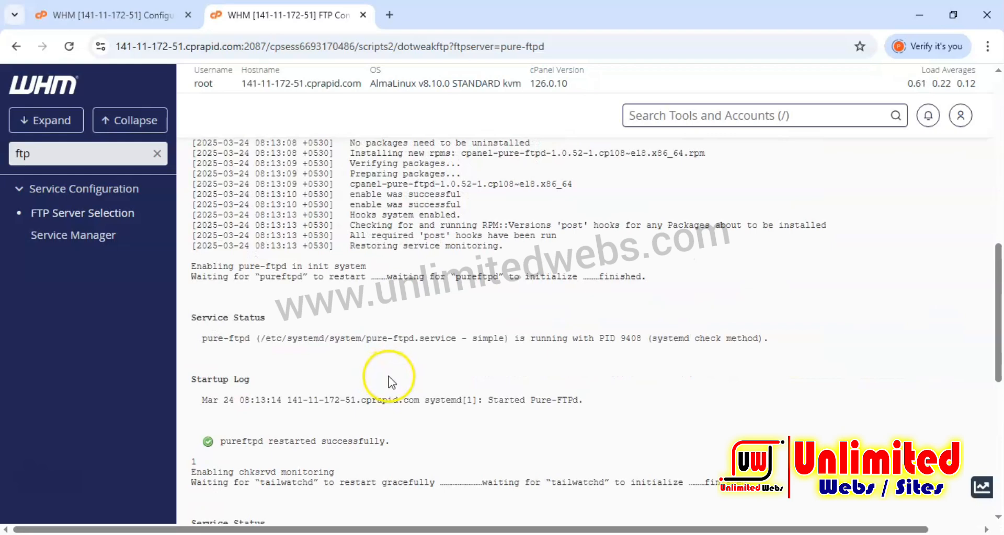
scroll(387, 379, down, 7)
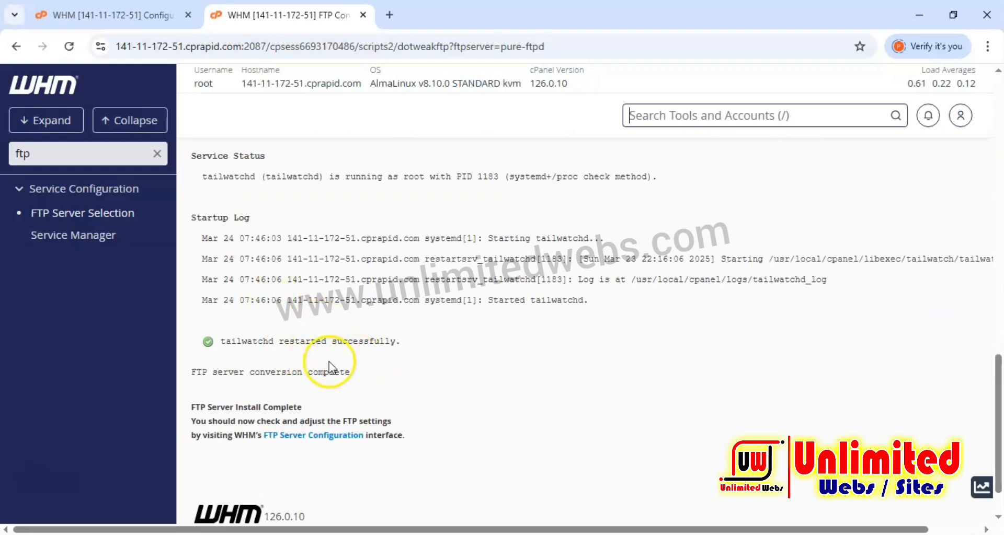
Open FTP Server Configuration, set Maximum Idle Time to 35 minutes and save.
click(50, 155)
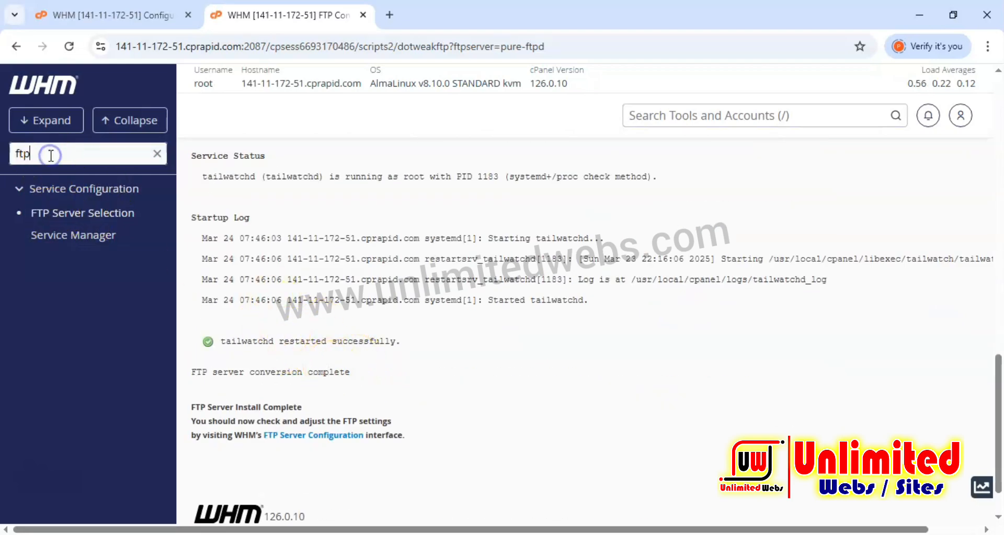
text(ser)
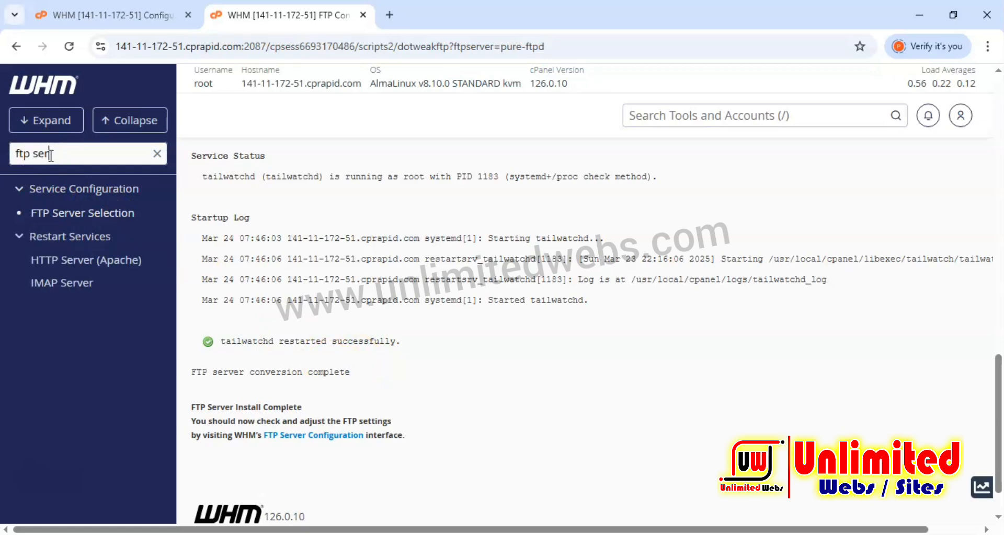
click(305, 437)
scroll(307, 444, down, 10)
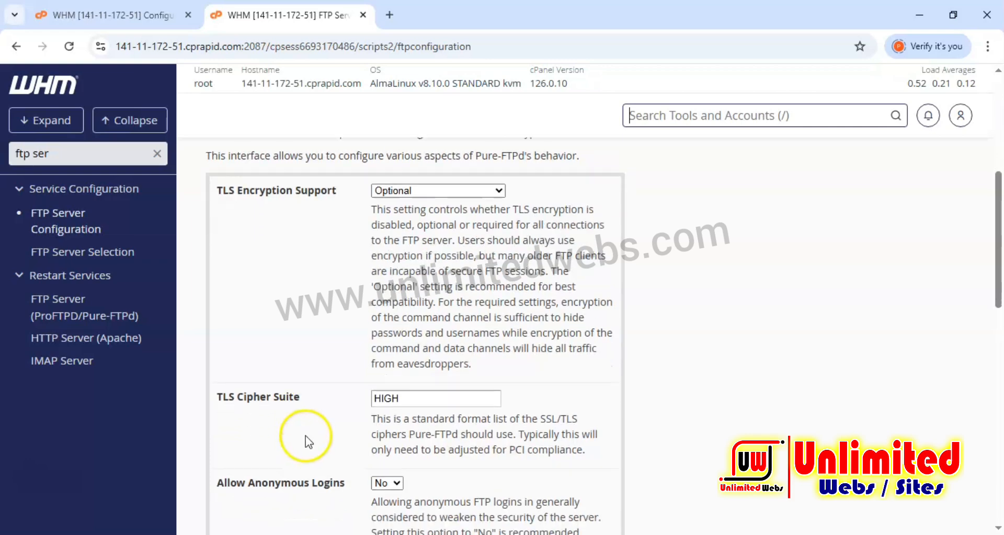
scroll(306, 438, down, 4)
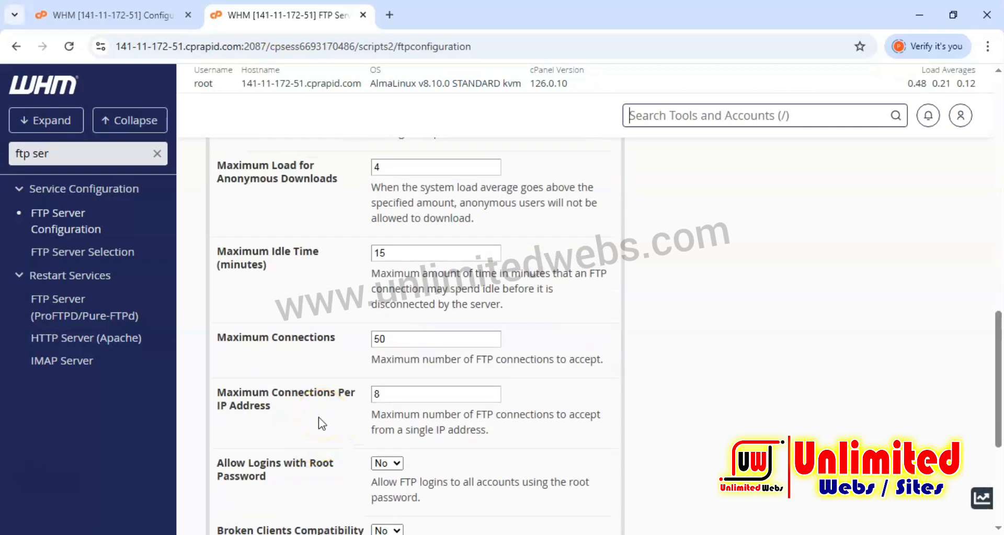
drag(391, 253, 336, 264)
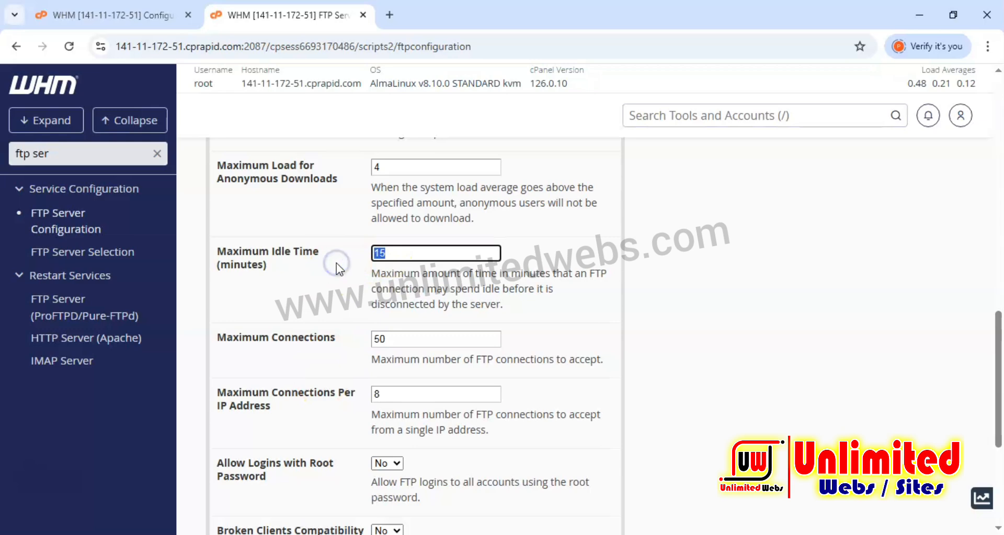
text(35)
scroll(335, 264, up, 2)
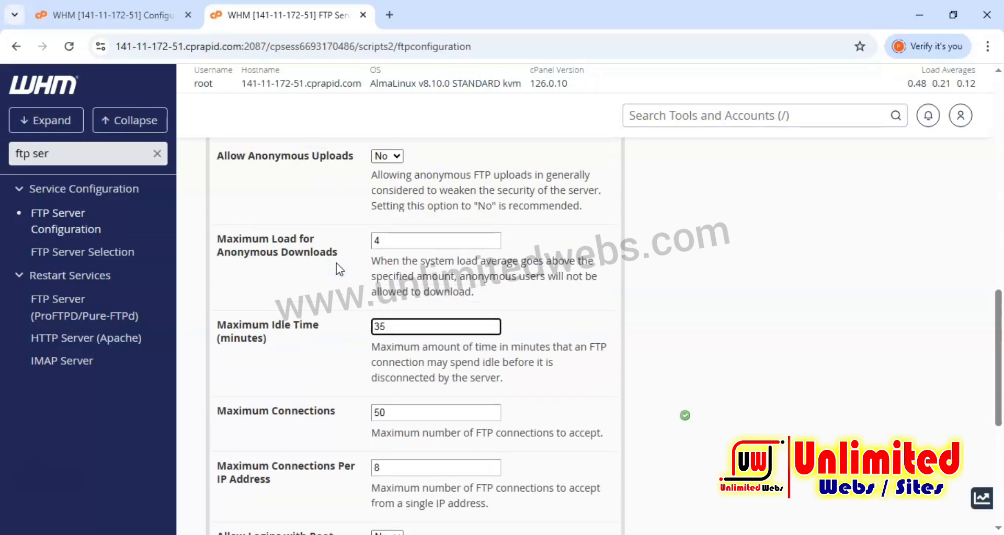
scroll(337, 269, up, 1)
drag(378, 314, 365, 317)
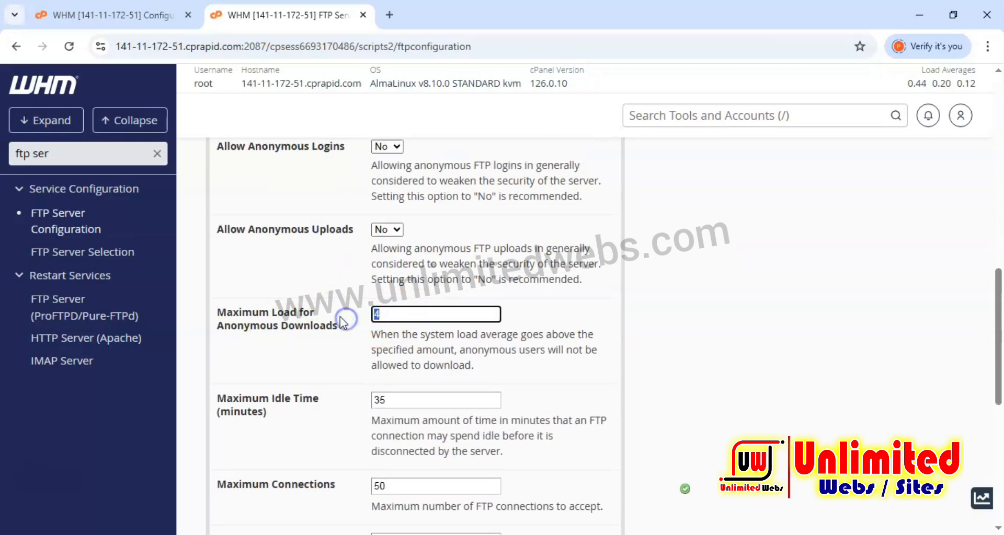
scroll(334, 319, down, 6)
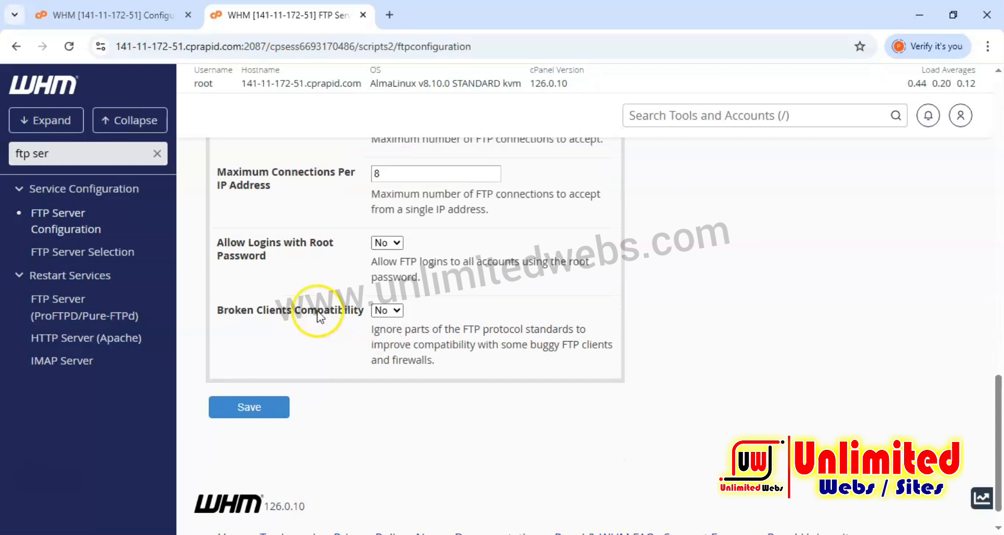
click(245, 411)
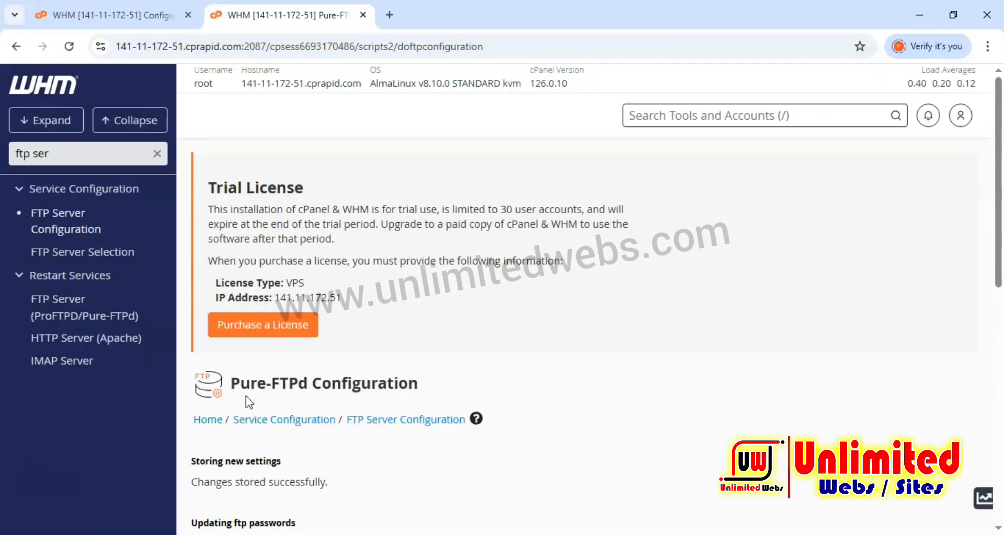
Search the tools for "gre", open Greylisting and turn greylisting on.
triple_click(47, 154)
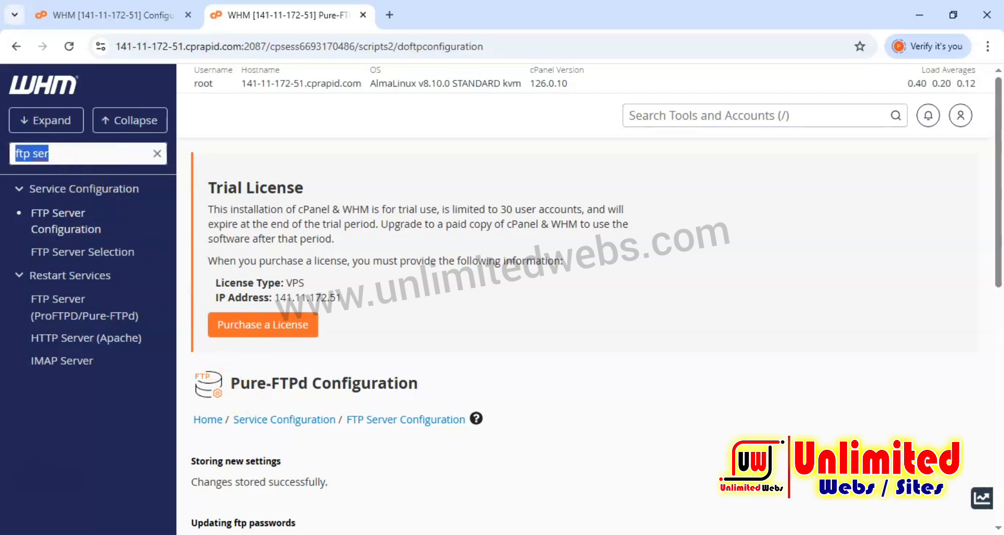
text(g)
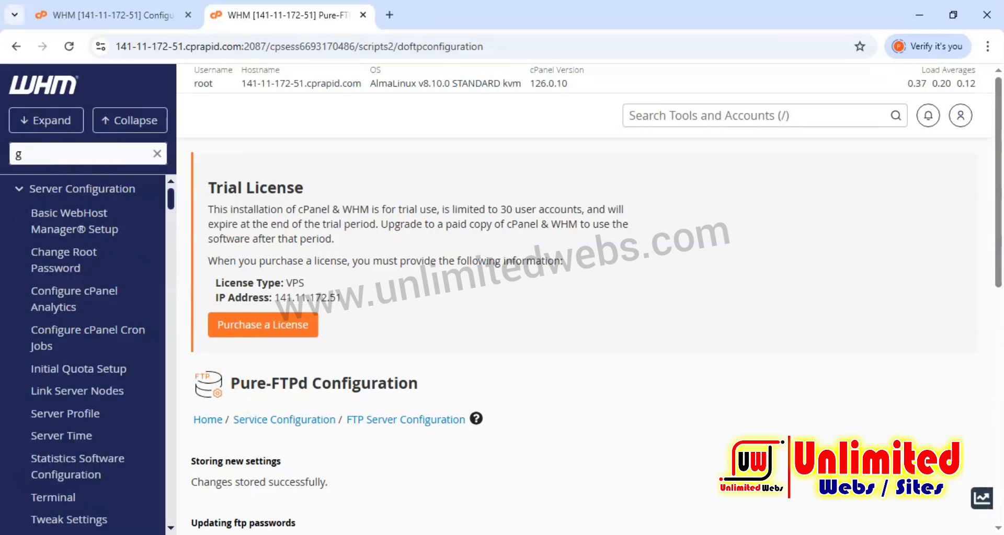
text(re)
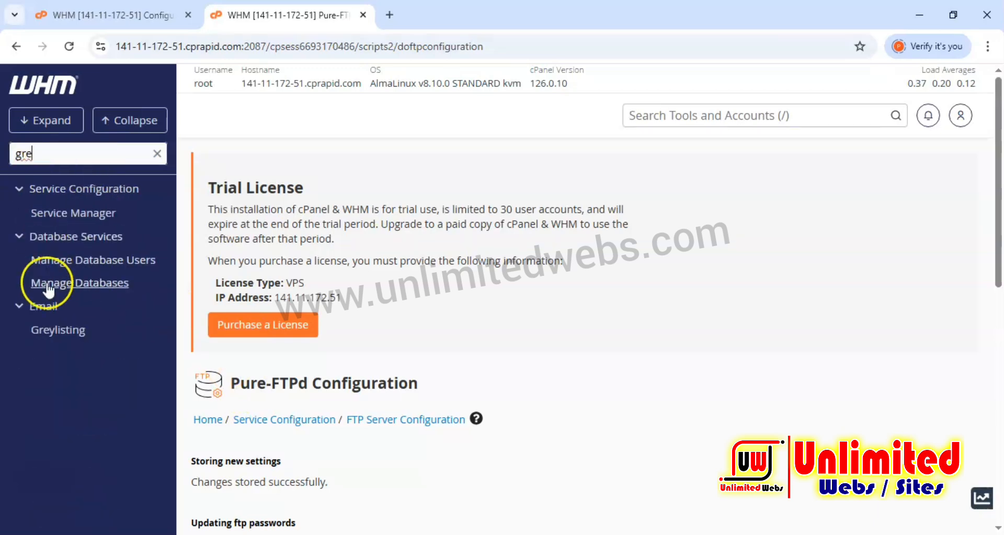
click(57, 330)
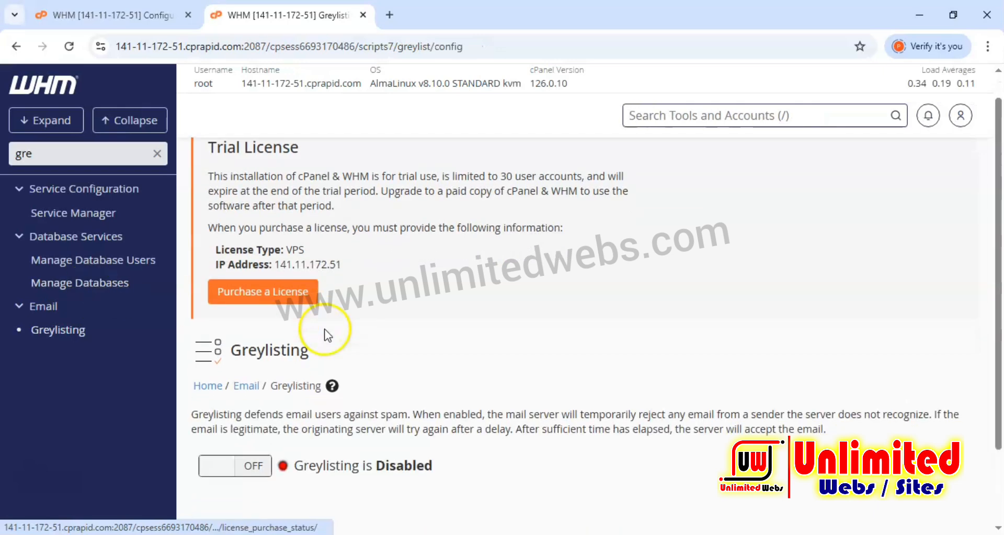
scroll(325, 332, down, 3)
click(244, 390)
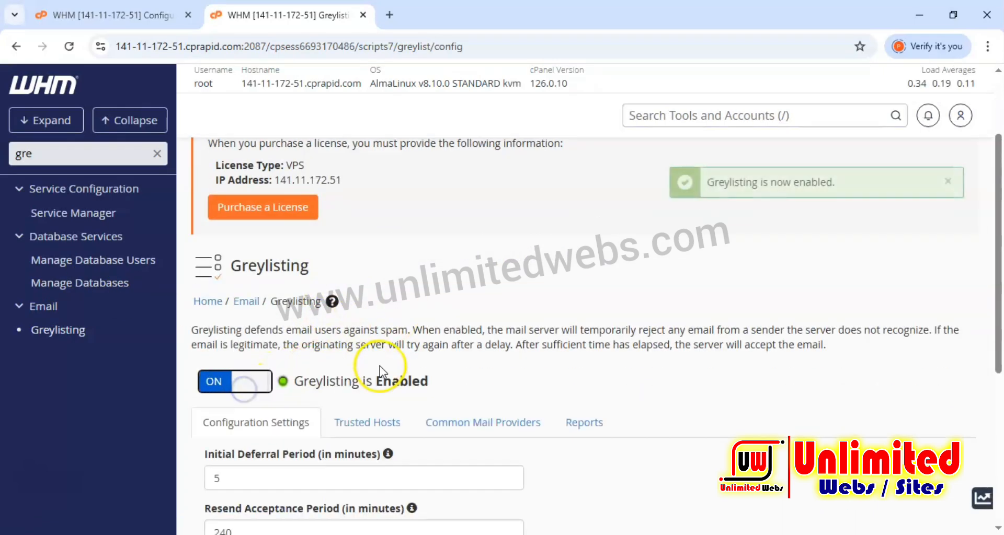
scroll(448, 377, down, 5)
scroll(450, 379, up, 2)
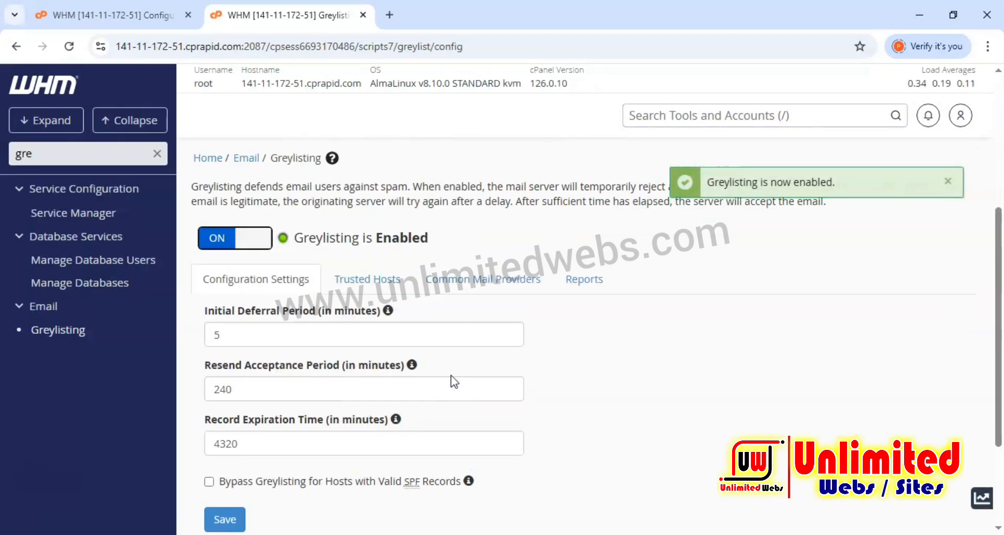
Search for "backgr", open Background Process Killer, tick all nine listed processes and save.
double_click(24, 154)
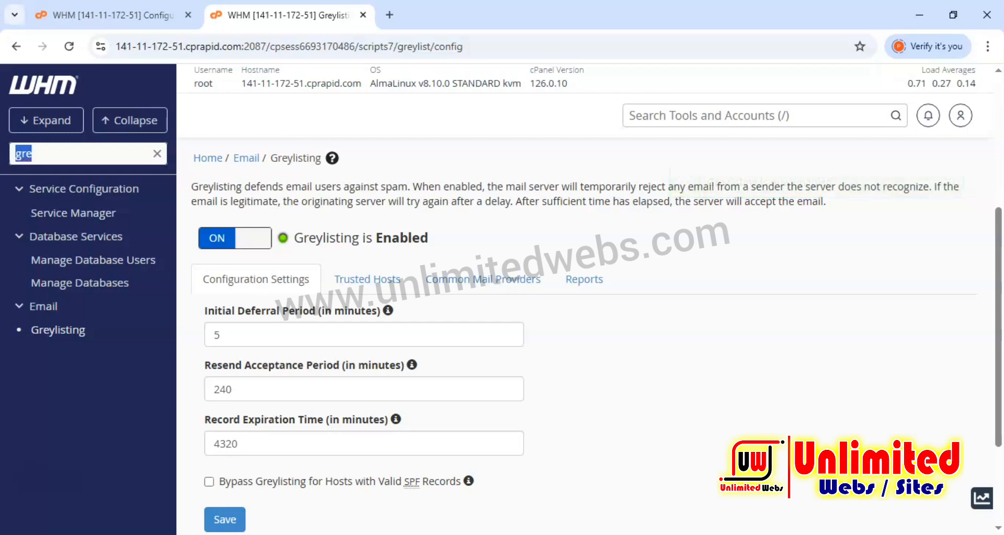
text(backgr)
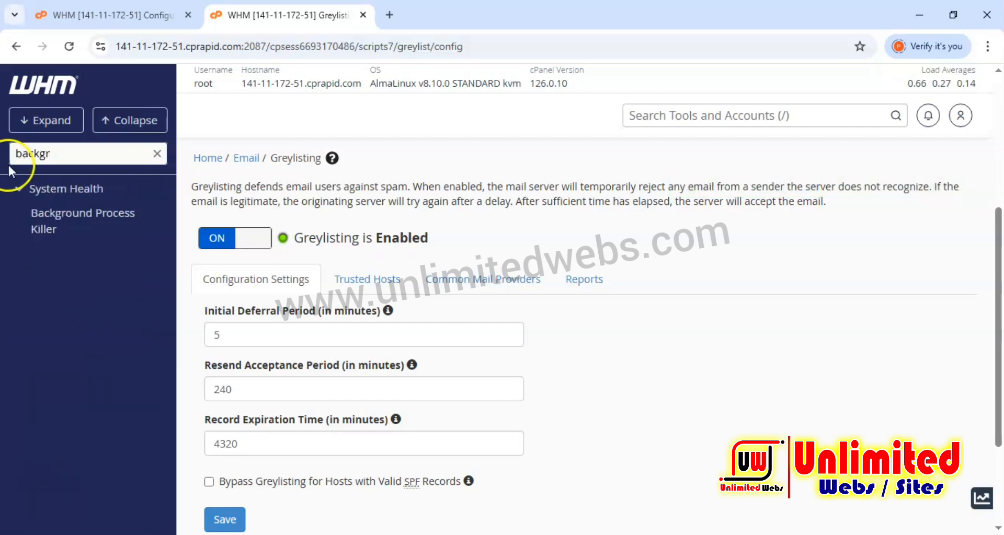
click(39, 214)
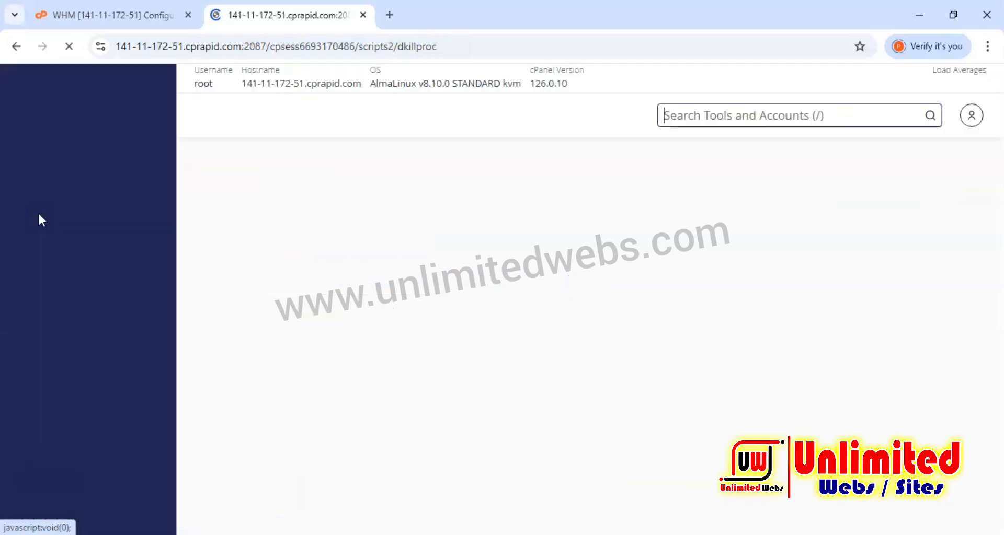
scroll(312, 280, down, 3)
click(220, 158)
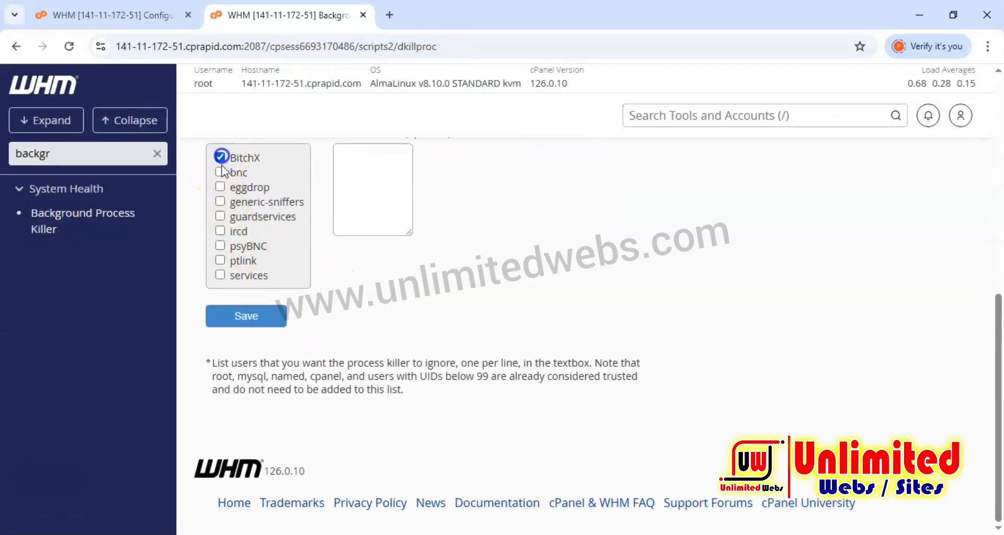
click(220, 172)
click(221, 187)
click(220, 202)
click(220, 216)
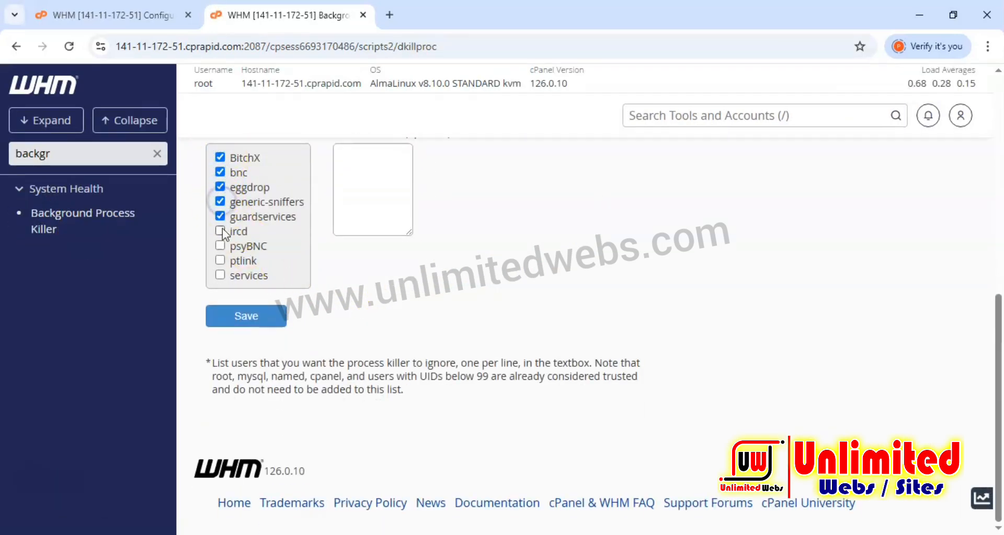
click(220, 230)
click(220, 246)
click(220, 259)
click(220, 276)
click(246, 316)
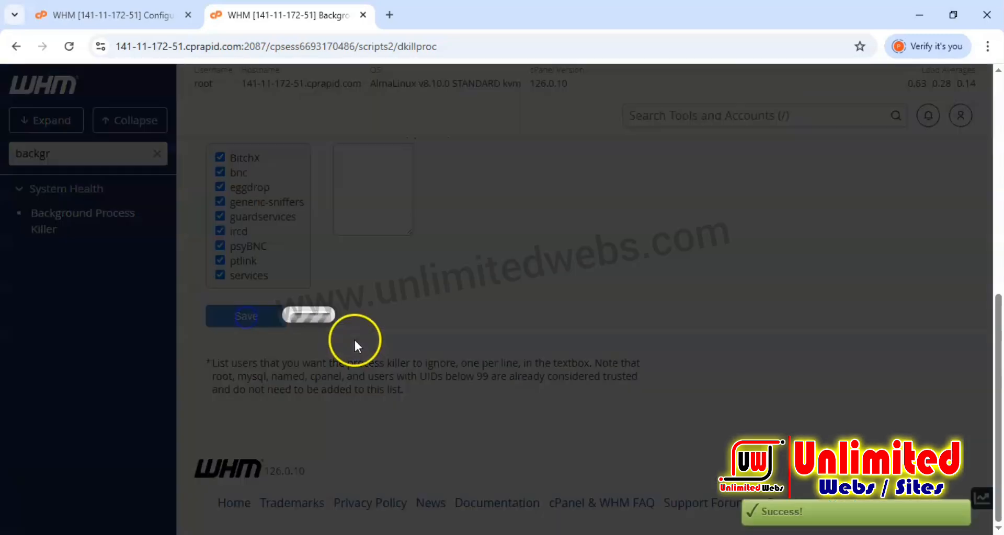
scroll(355, 343, up, 2)
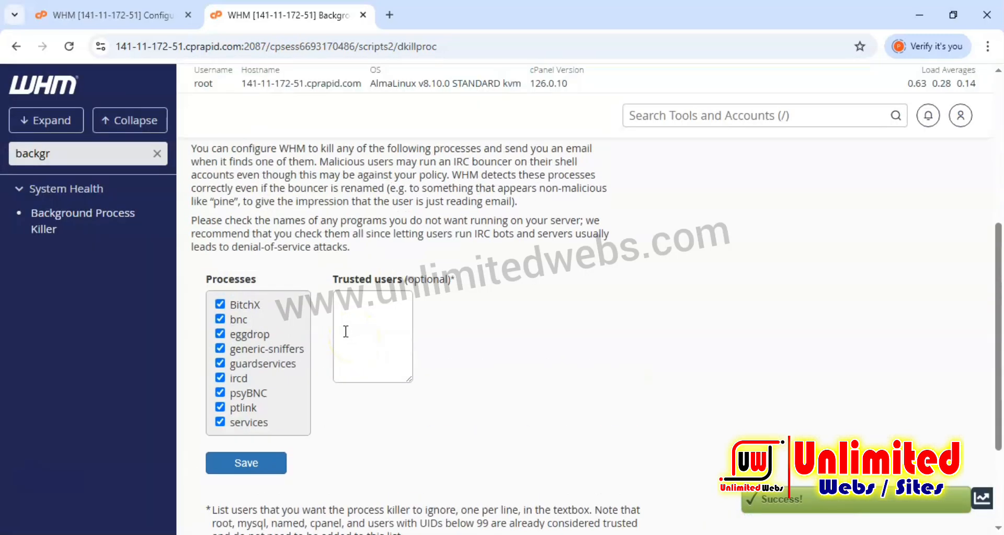
Search the tools for "manage auto s" and open Manage AutoSSL.
double_click(53, 155)
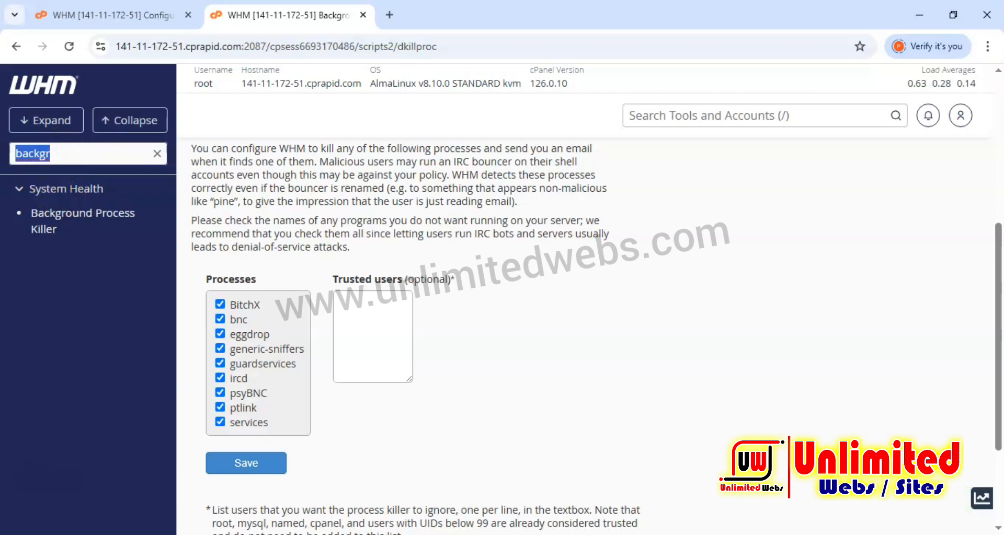
text(ma)
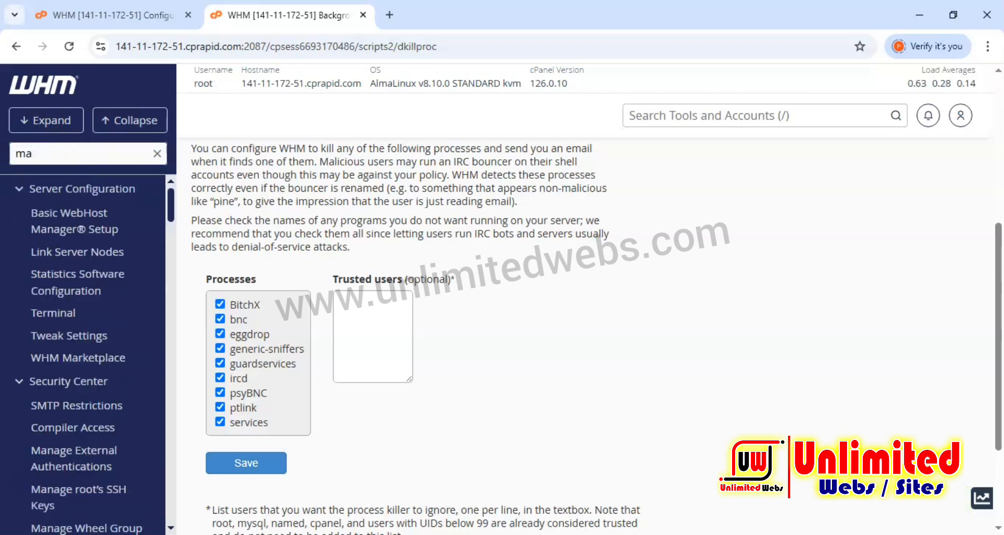
text(nages)
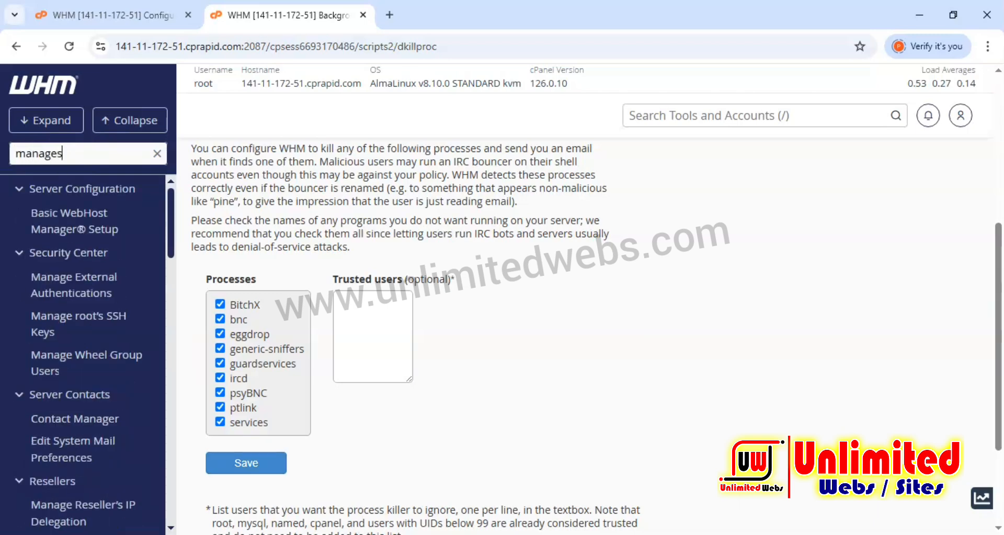
key(BackSpace)
text(s)
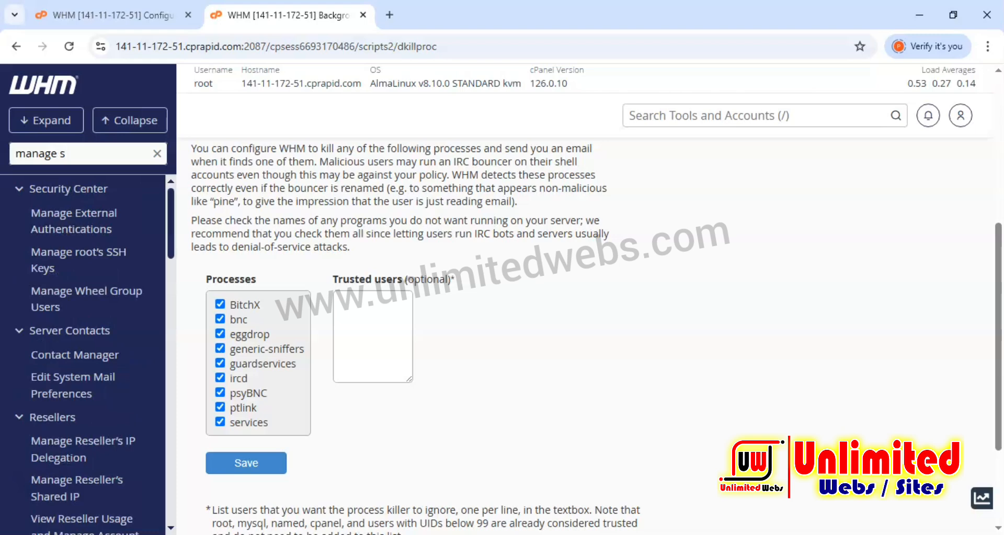
text(a)
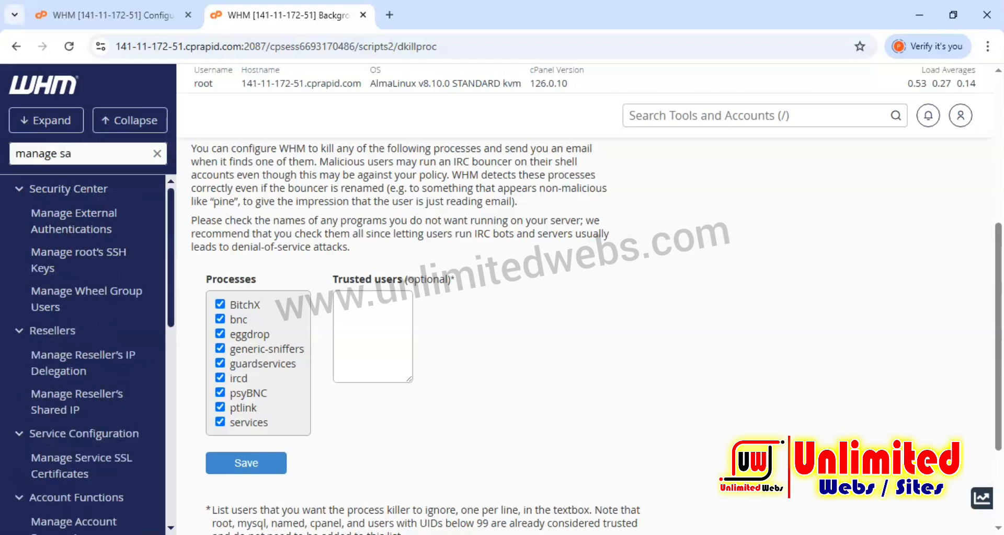
key(BackSpace)
key(BackSpace)
key(BackSpace)
text(atio)
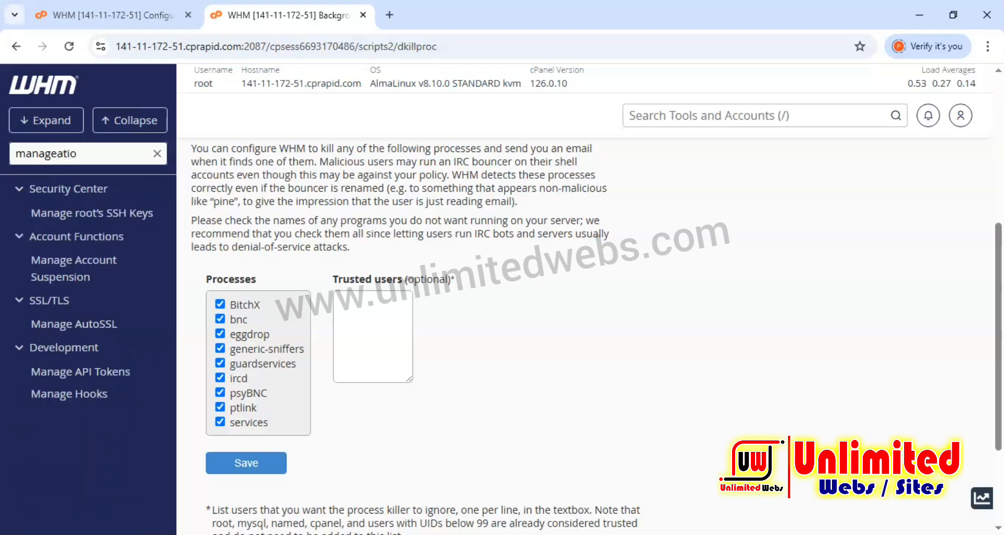
key(BackSpace)
key(BackSpace)
key(BackSpace)
key(BackSpace)
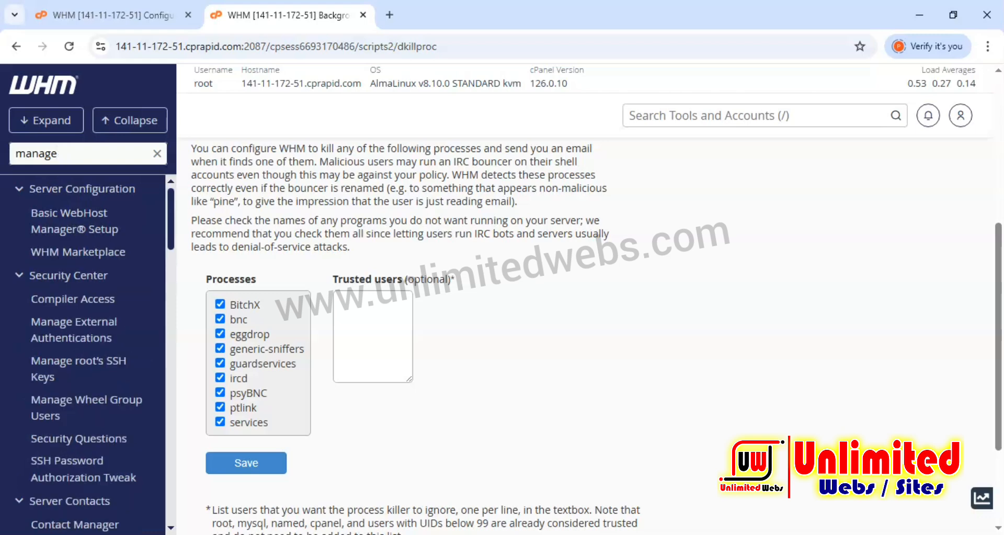
text(au)
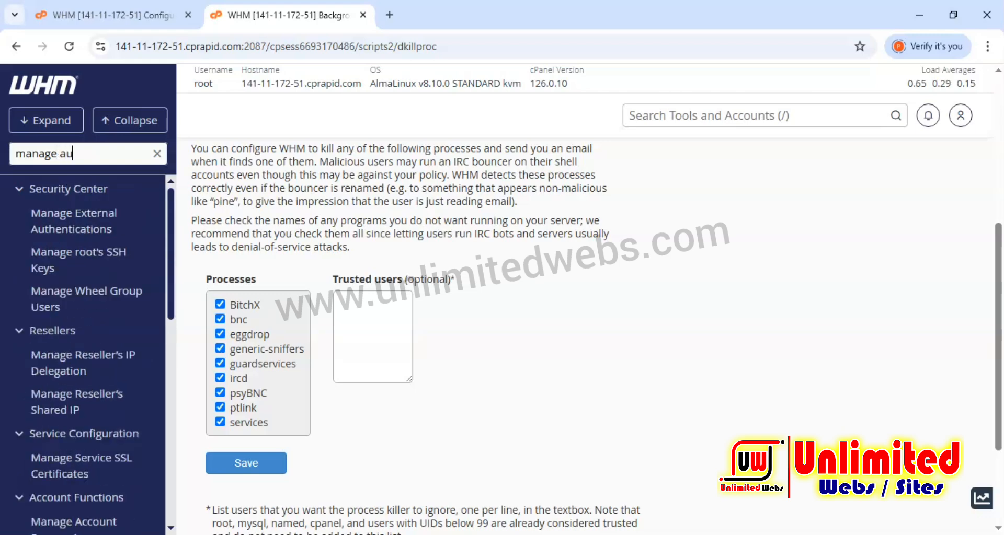
text(to s)
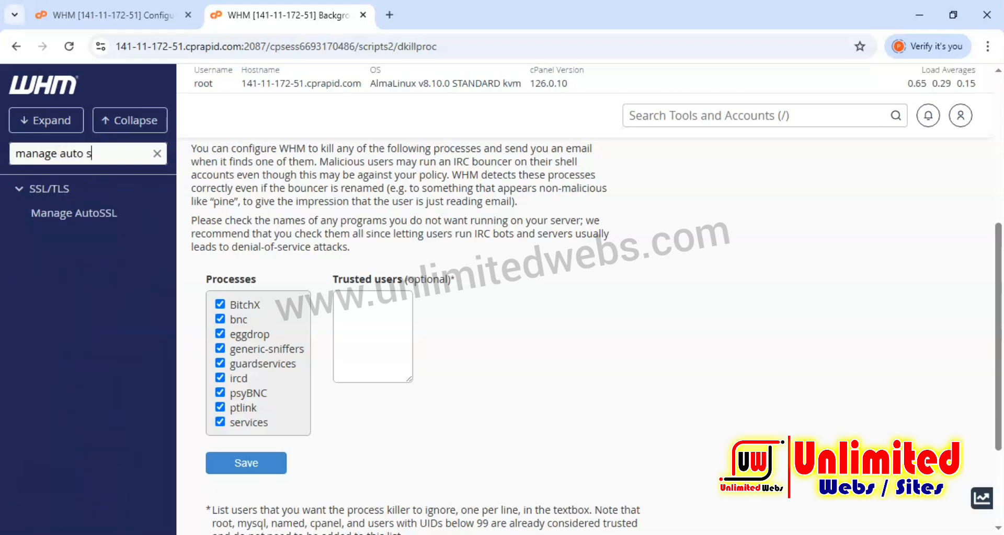
click(54, 214)
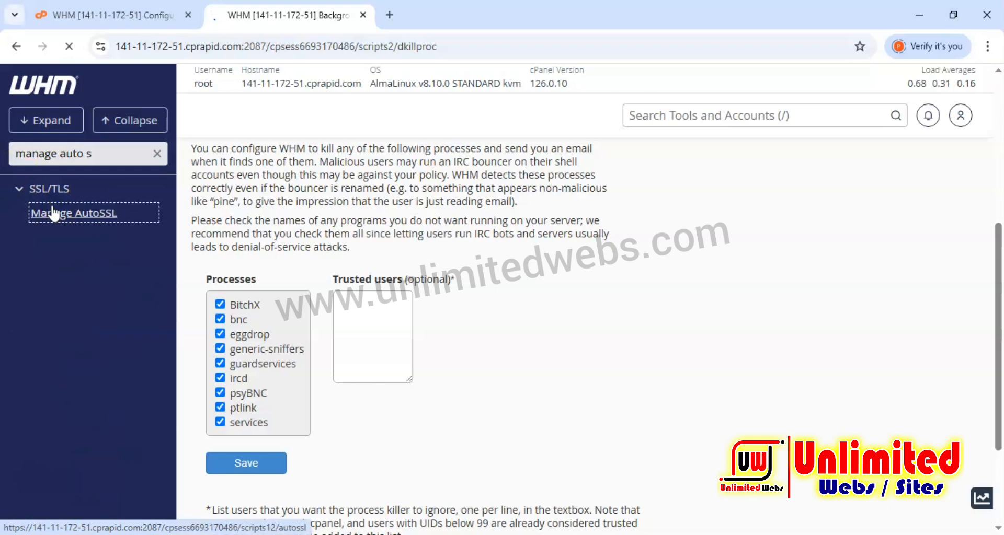
Review the AutoSSL provider choice and its terms of service on the Manage AutoSSL page.
scroll(242, 287, down, 6)
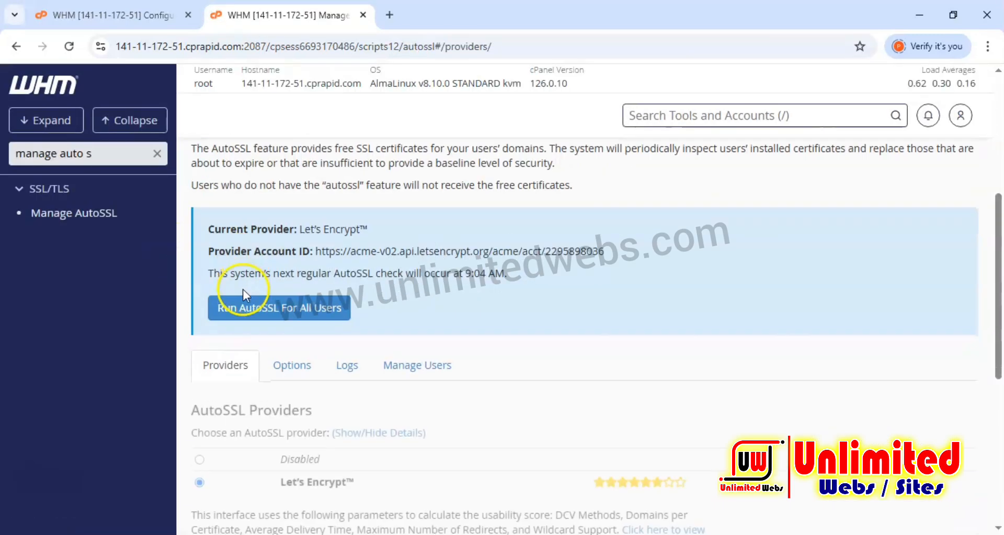
scroll(242, 286, down, 4)
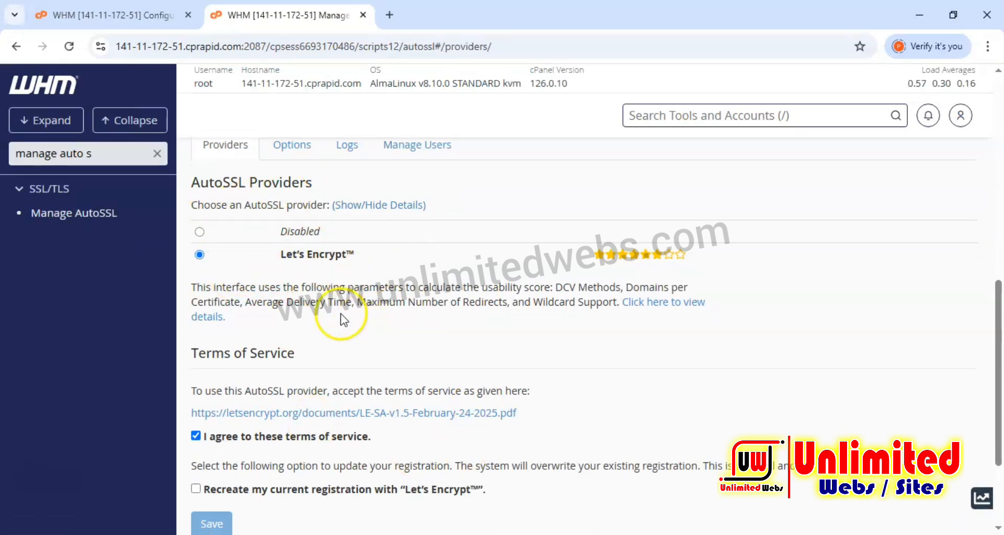
drag(277, 255, 366, 256)
click(211, 265)
click(397, 256)
scroll(408, 283, down, 4)
scroll(426, 314, up, 7)
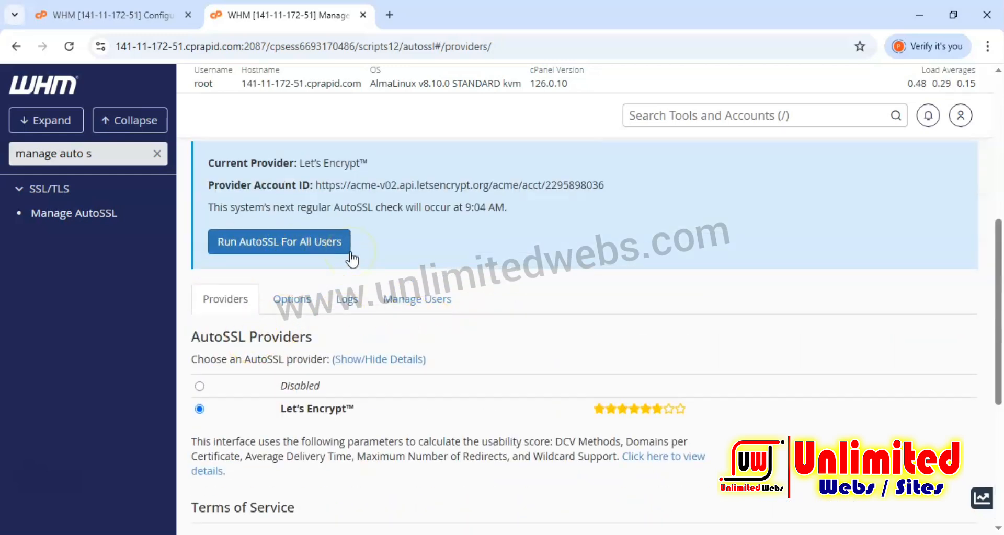
scroll(465, 283, down, 5)
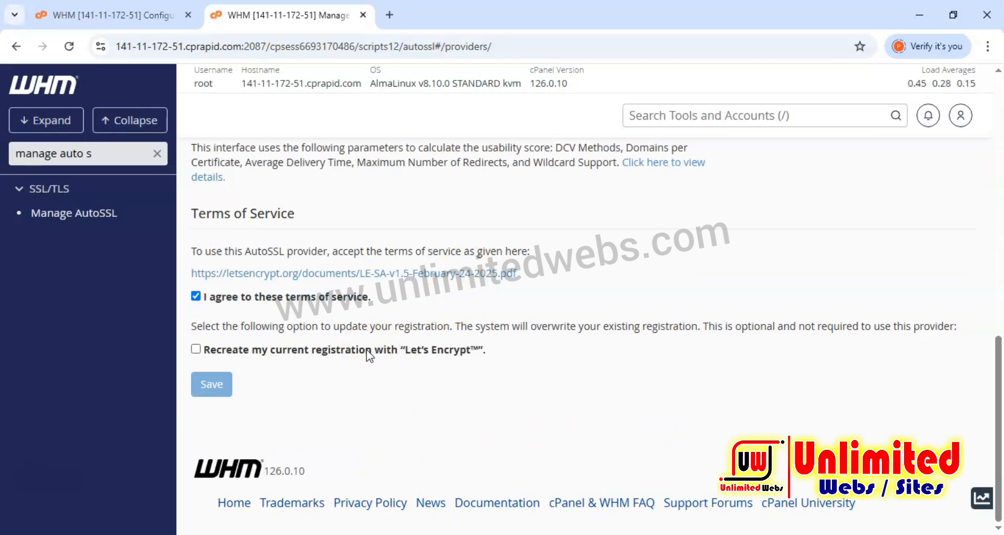
scroll(369, 356, up, 3)
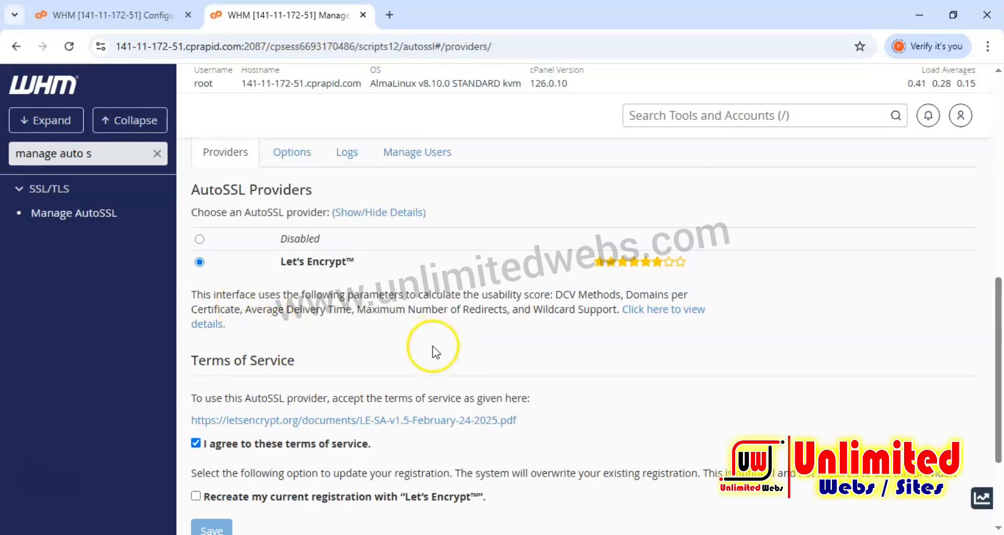
Clear the tool search and open Basic WebHost Manager Setup under Server Configuration.
click(157, 153)
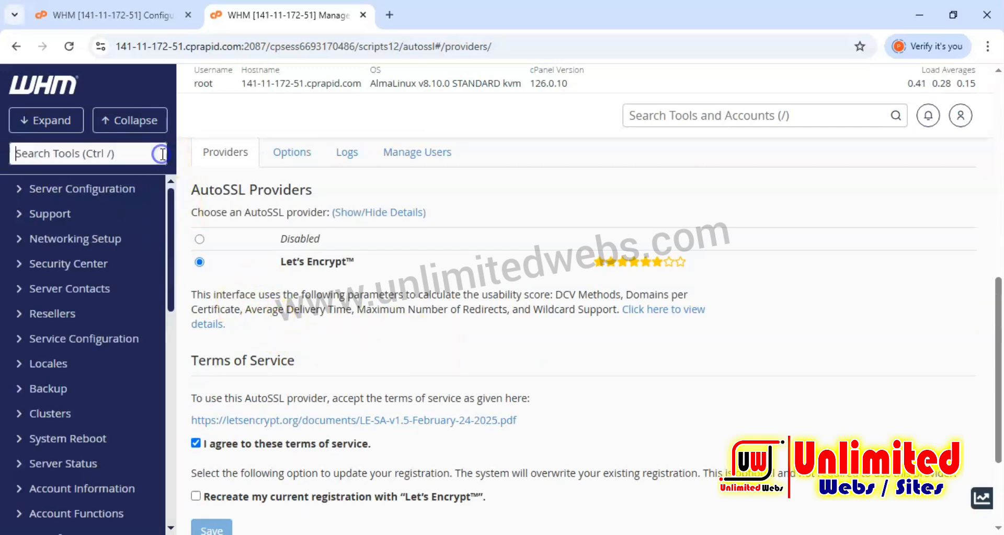
scroll(366, 261, up, 5)
scroll(408, 290, up, 1)
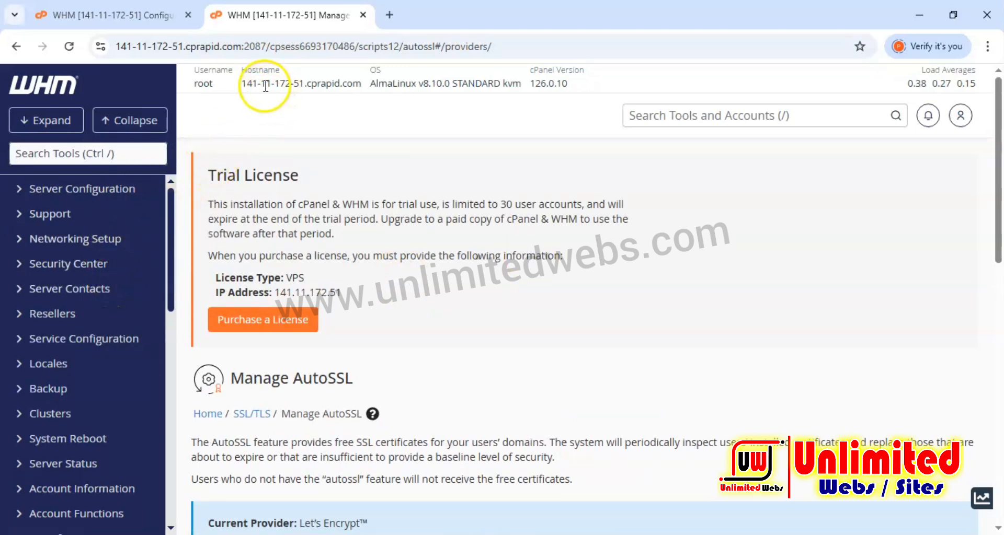
drag(252, 84, 343, 88)
click(371, 121)
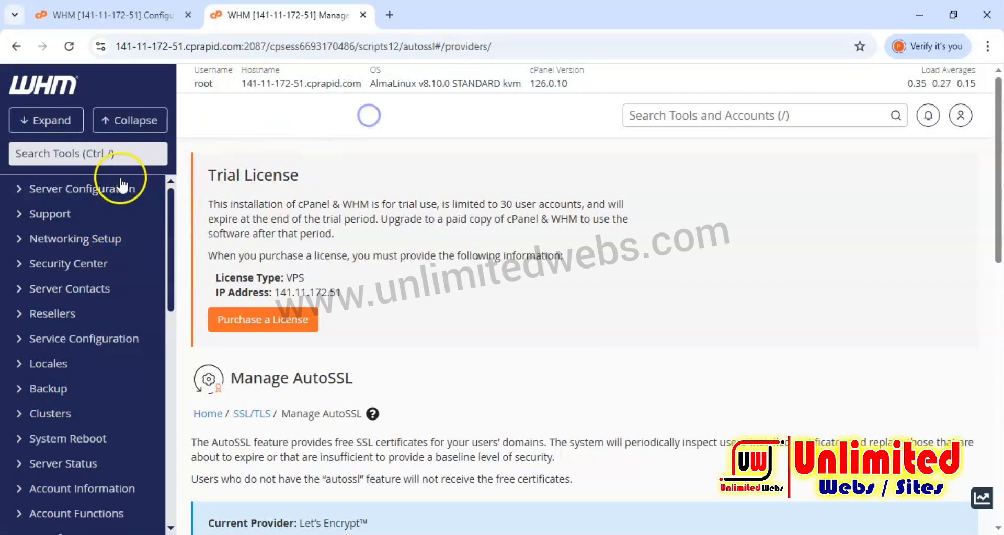
click(78, 189)
click(83, 233)
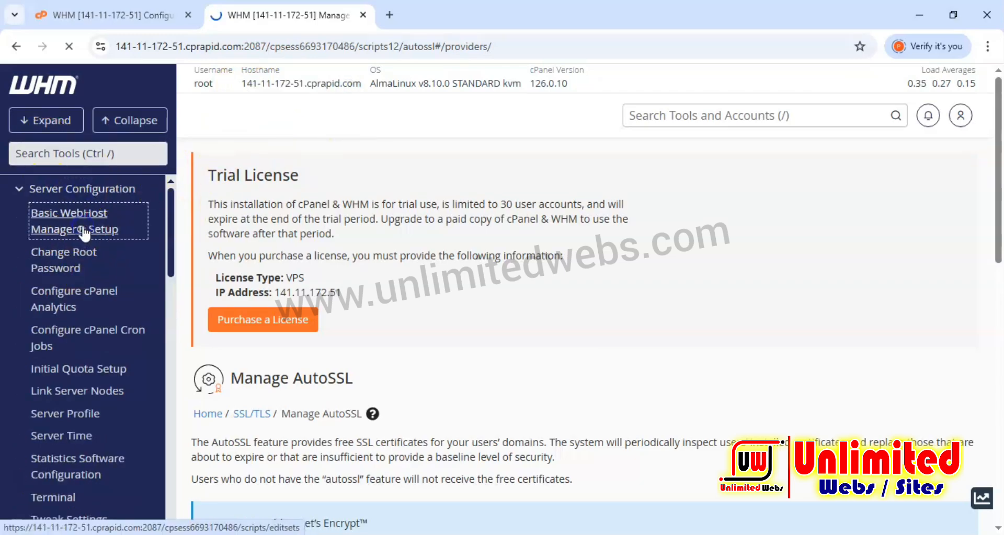
Review the Basic WebHost Manager Setup options, including the basic config and default nameservers.
scroll(437, 310, down, 5)
scroll(437, 310, down, 20)
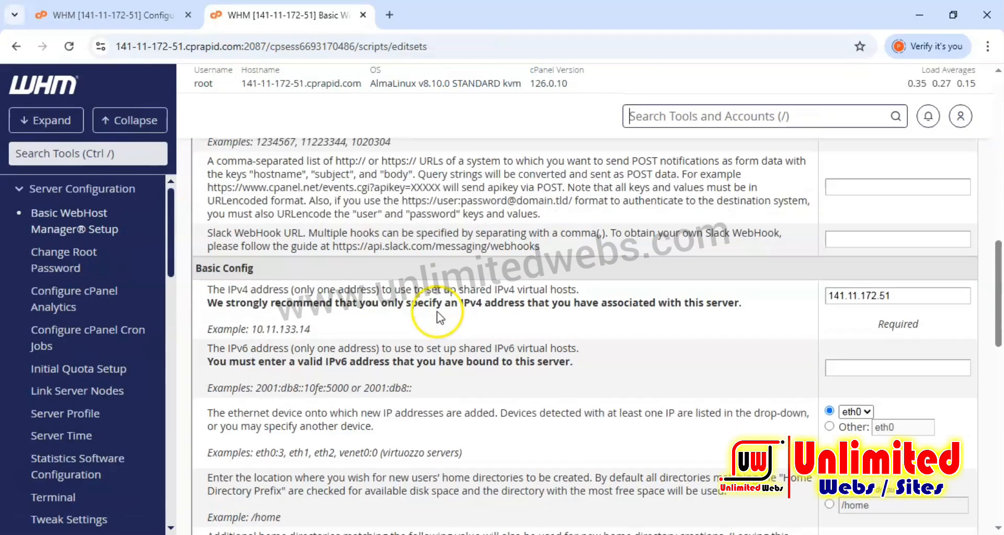
scroll(436, 316, up, 2)
scroll(408, 278, up, 1)
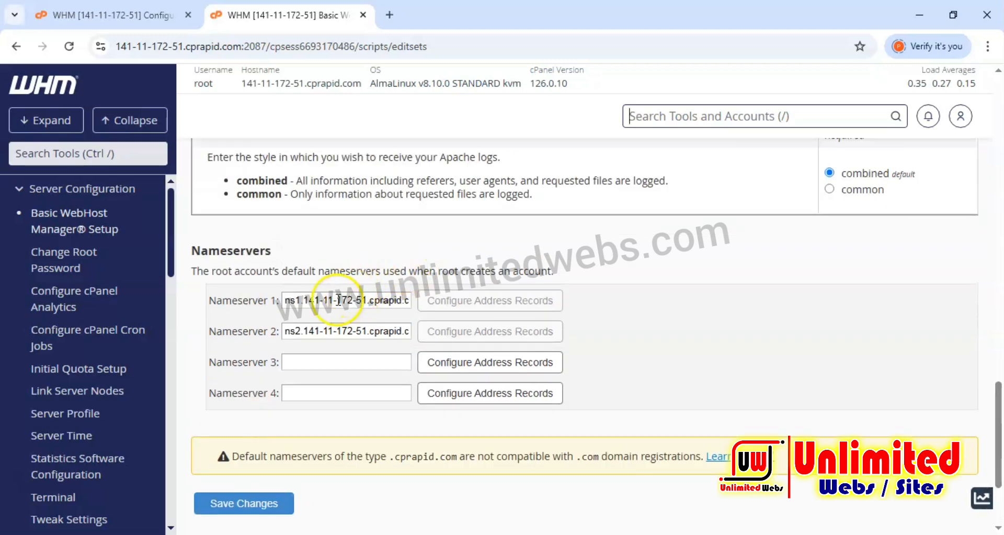
drag(307, 300, 398, 299)
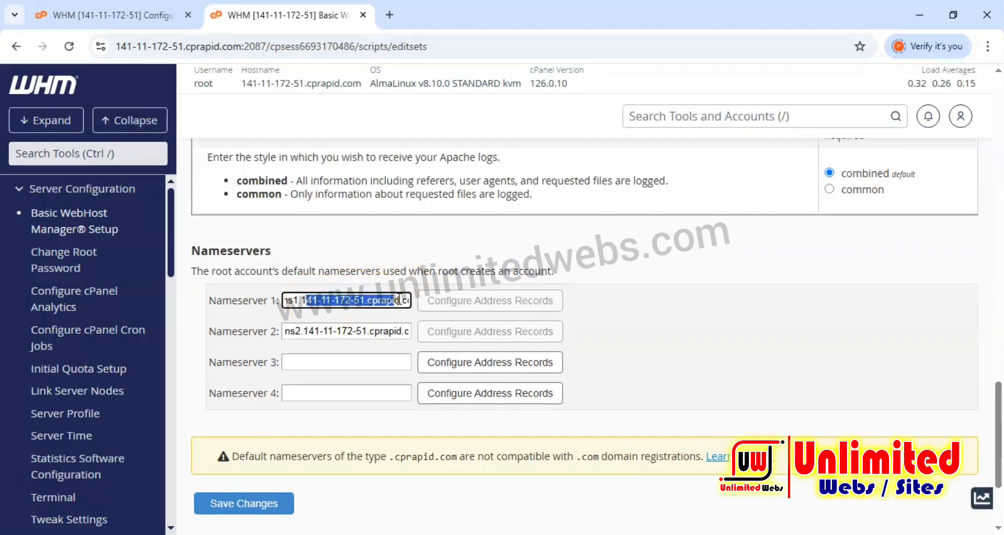
scroll(399, 299, up, 7)
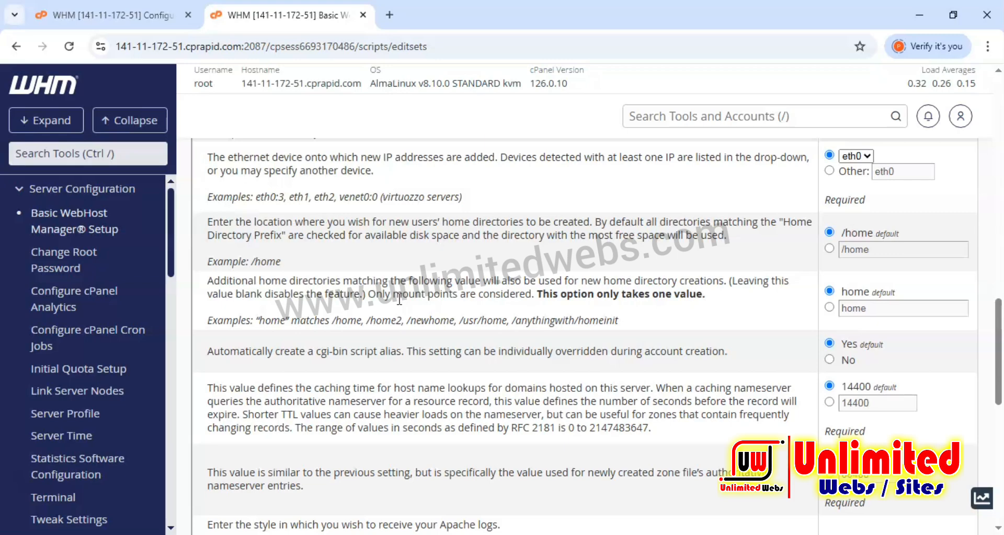
scroll(399, 299, up, 13)
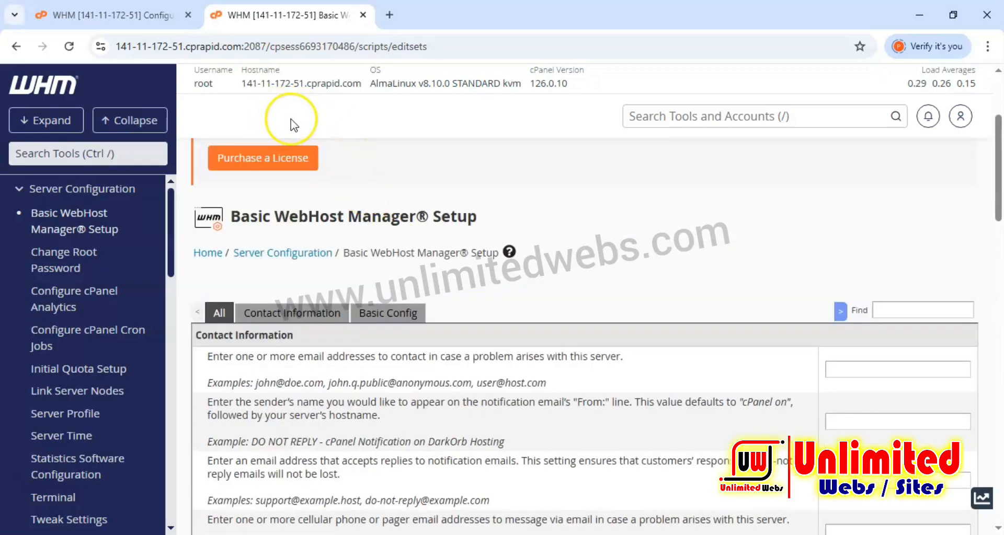